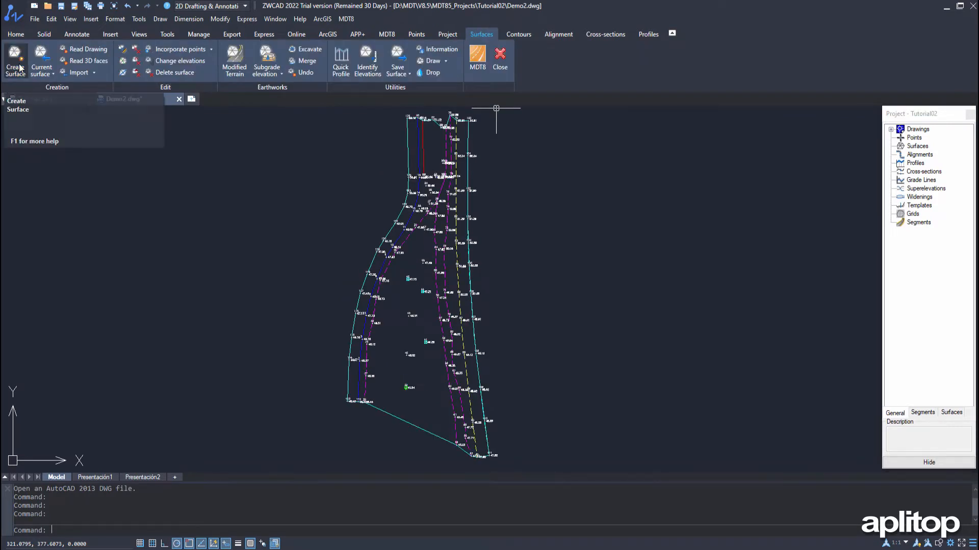
Step: Start a new surface saved as Demo2.SUP in the Tutorial02 folder, replacing the existing file
left_click(16, 61)
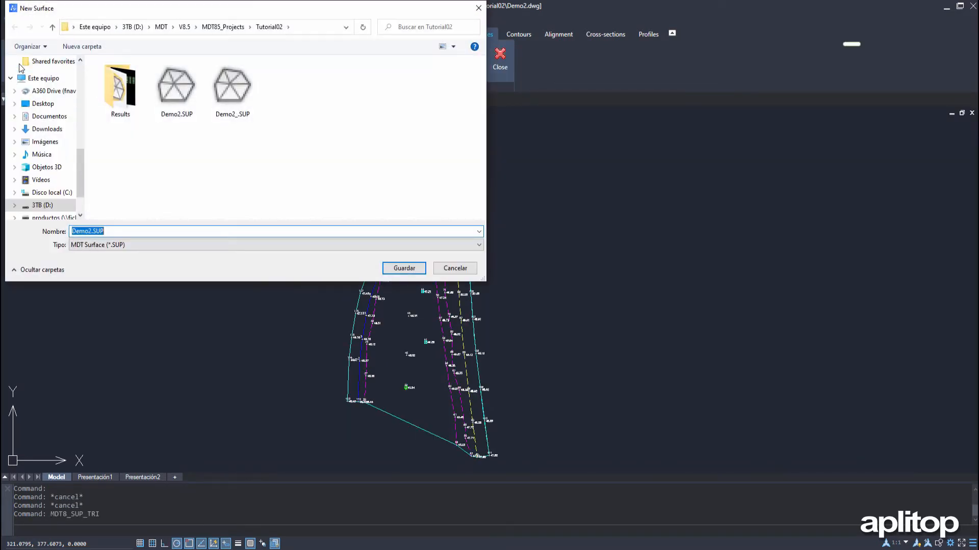
left_click(403, 268)
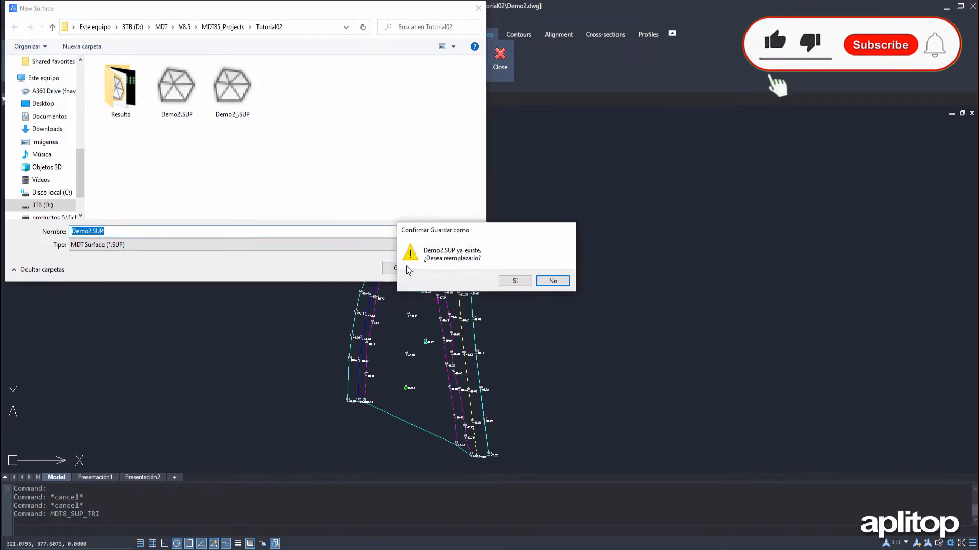
left_click(515, 281)
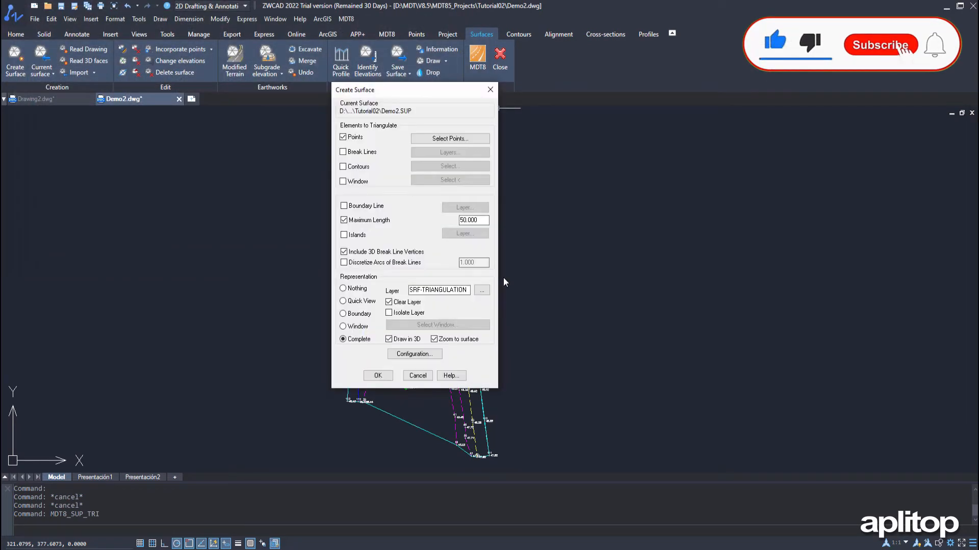
Step: Include break lines in the triangulation, loading their layer selection from the saved layers file
left_click(343, 151)
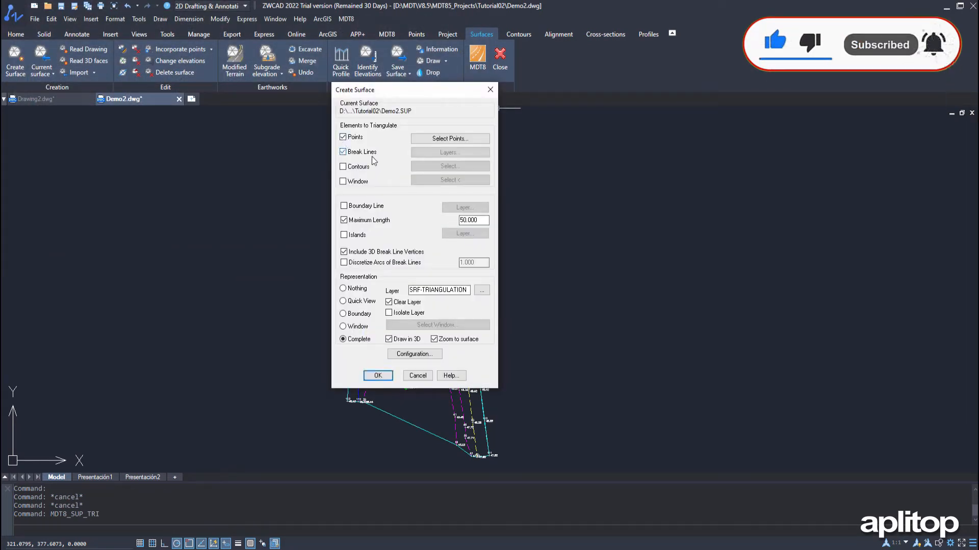
left_click(450, 153)
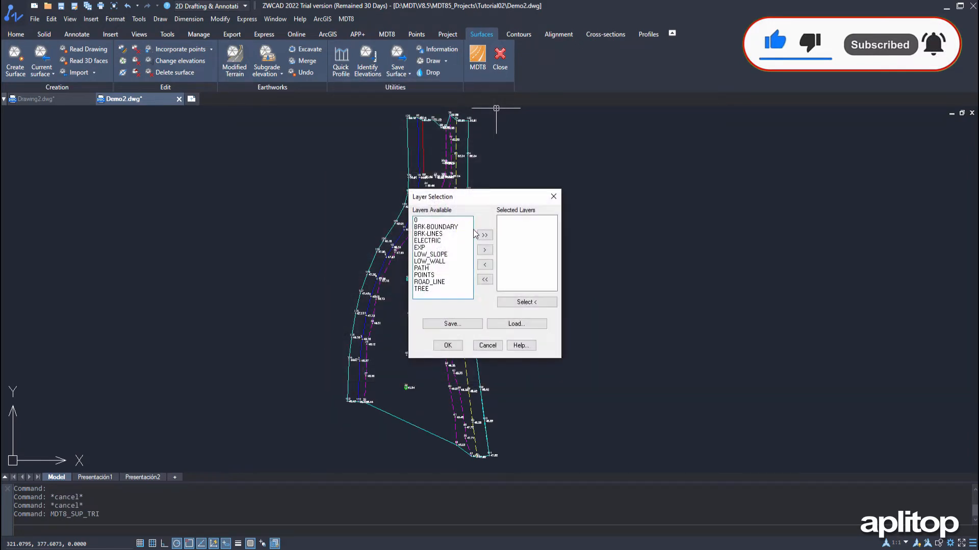
left_click(515, 324)
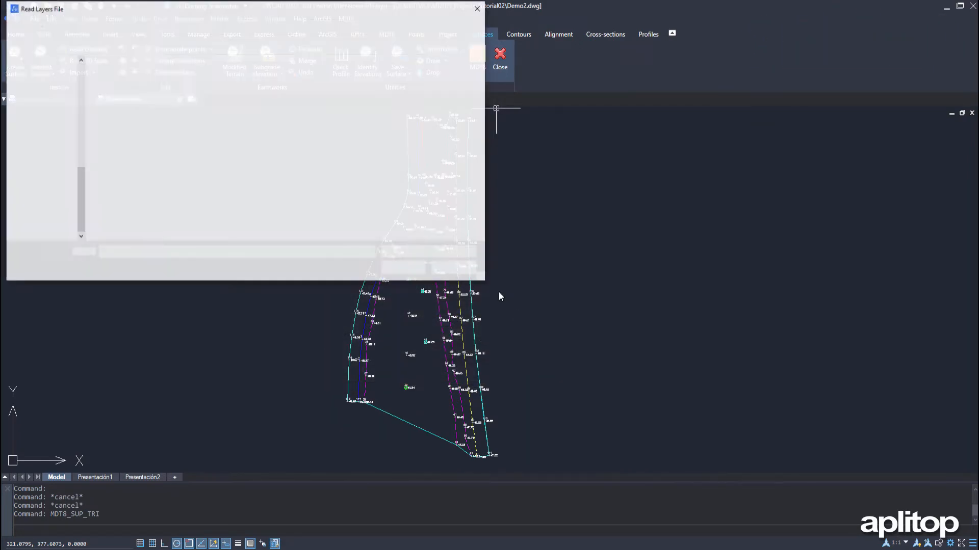
left_click(177, 87)
left_click(403, 268)
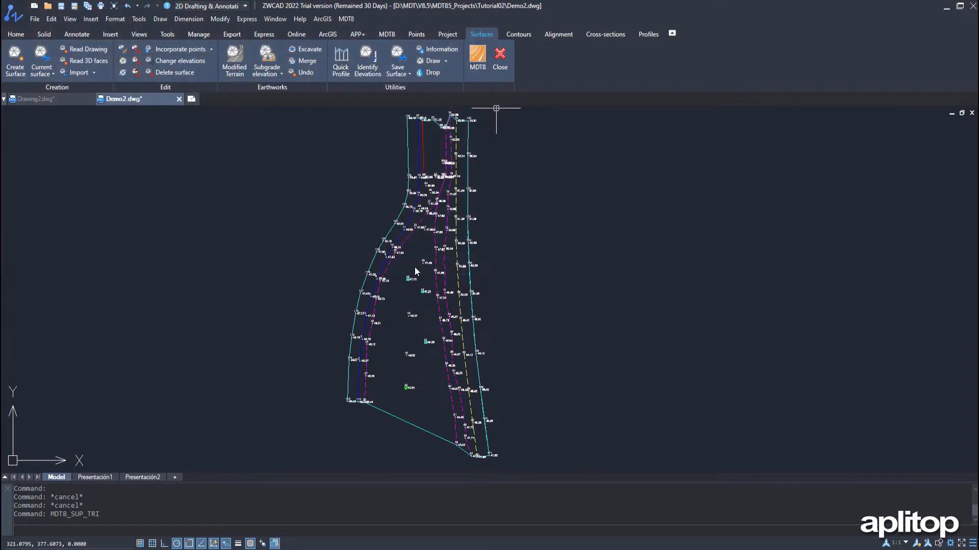
left_click(447, 345)
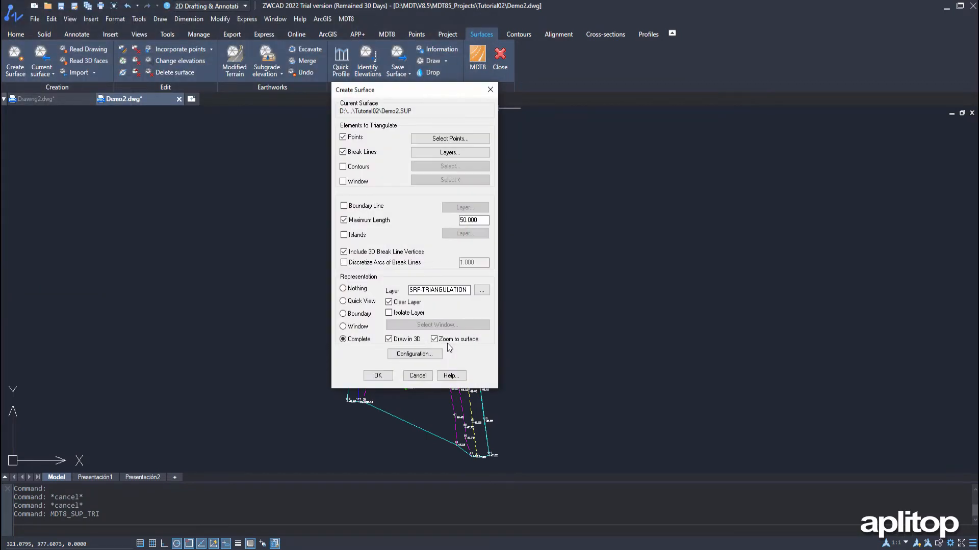
Step: Enable the boundary line and create the surface with the complete 3D representation on layer SRF-TRIANGULATION
left_click(344, 206)
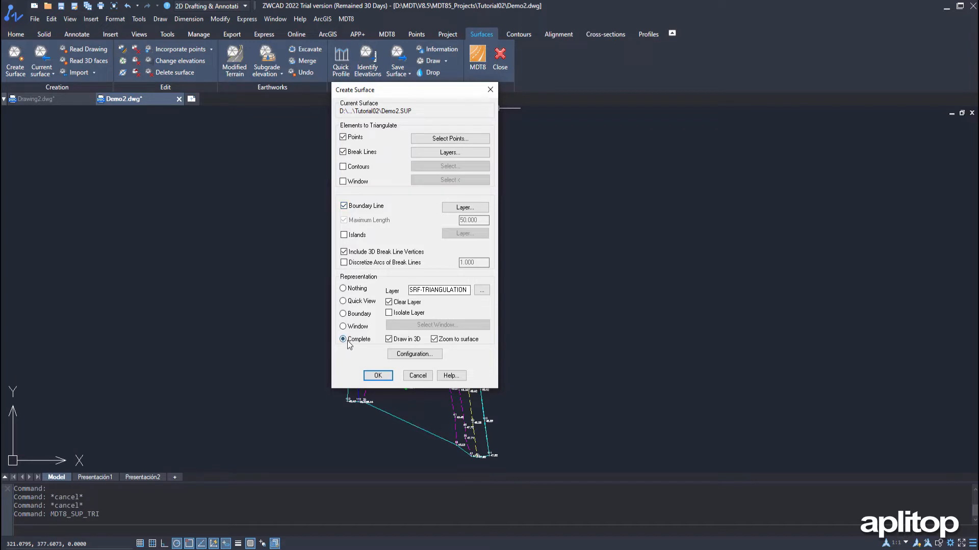
left_click(376, 375)
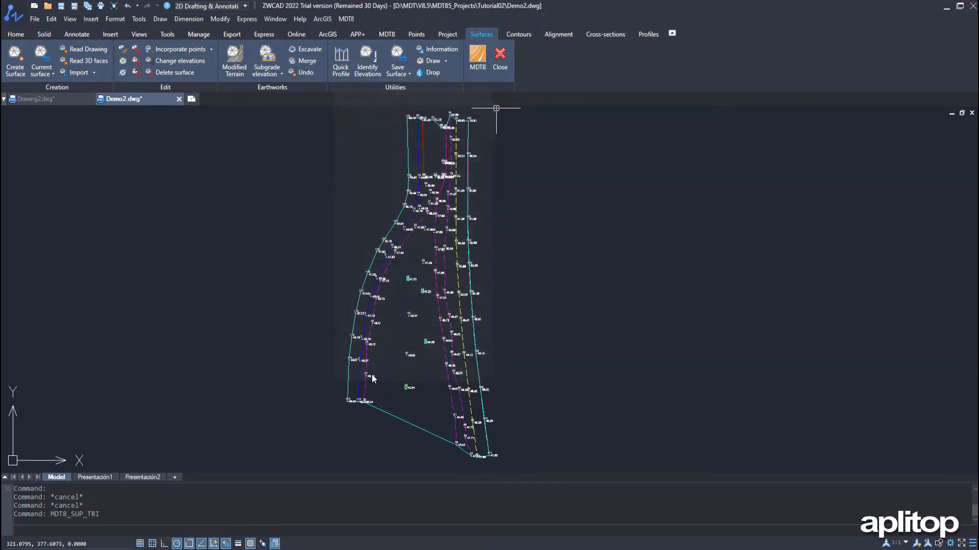
scroll(482, 258, "up", 3)
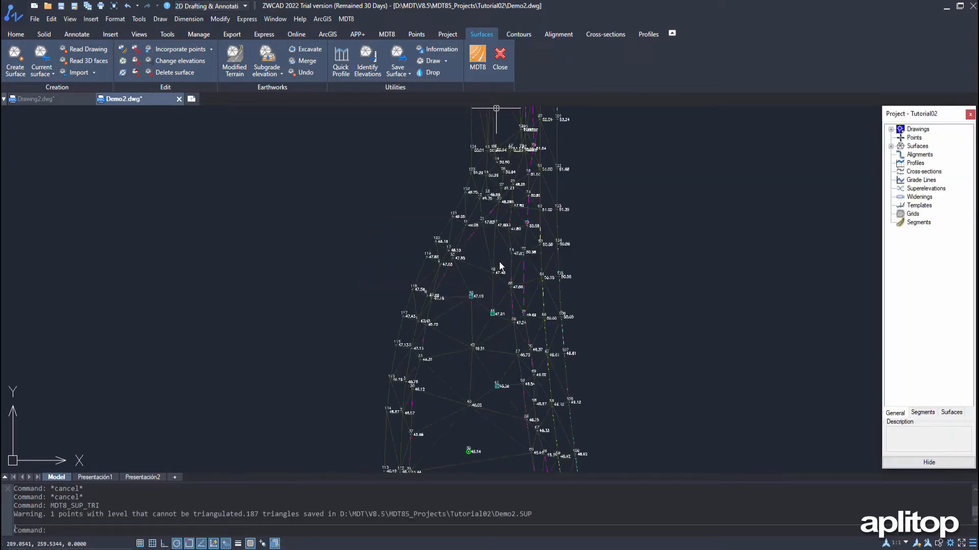
Step: Review the Demo2 surface details, including its triangles, perimeter, area and elevations
left_click(441, 51)
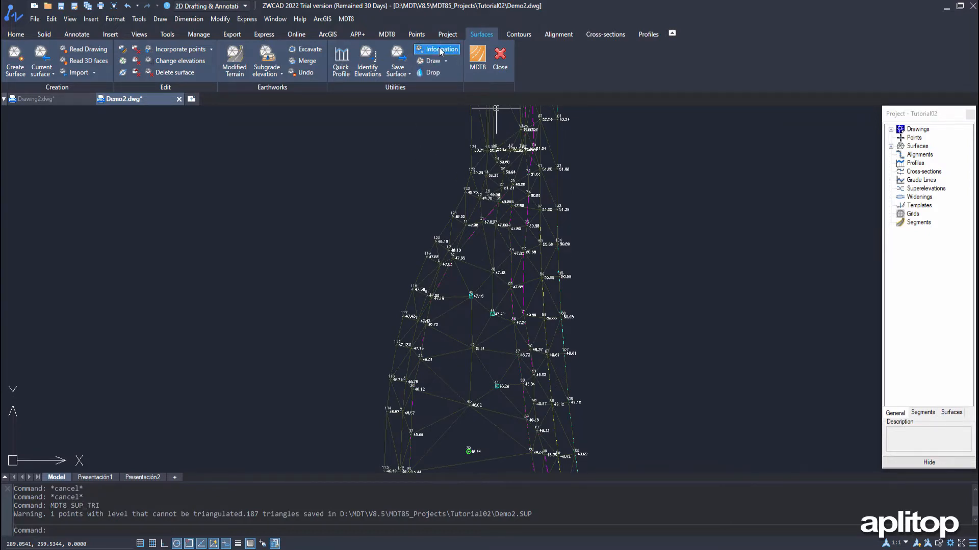
left_click(441, 51)
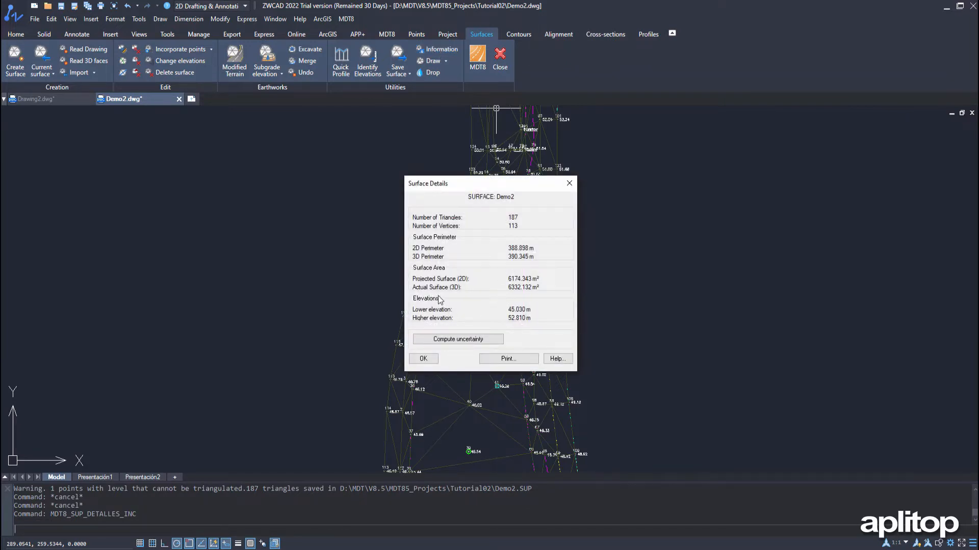
left_click(423, 359)
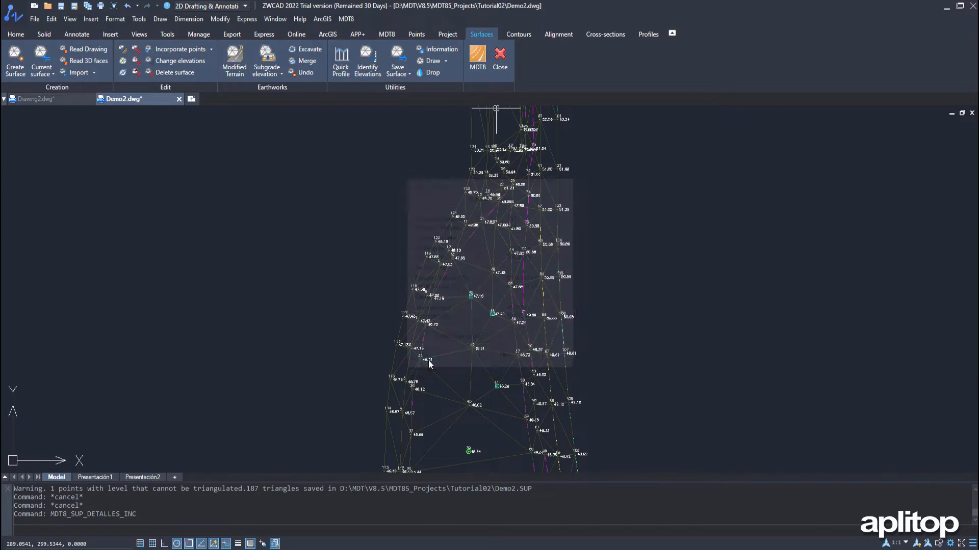
Step: Locate point number 32 in the drawing with the default margin of 20
left_click(417, 35)
left_click(348, 56)
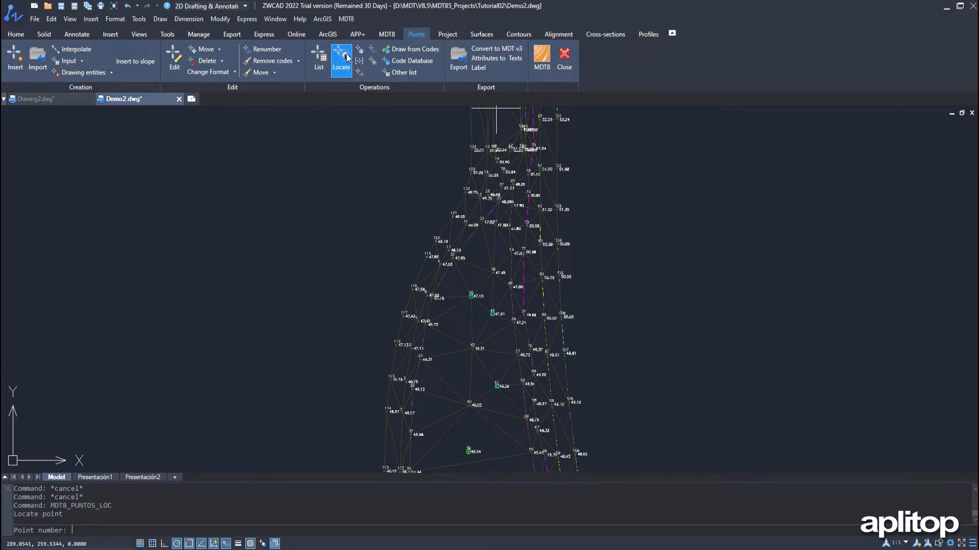
type("32")
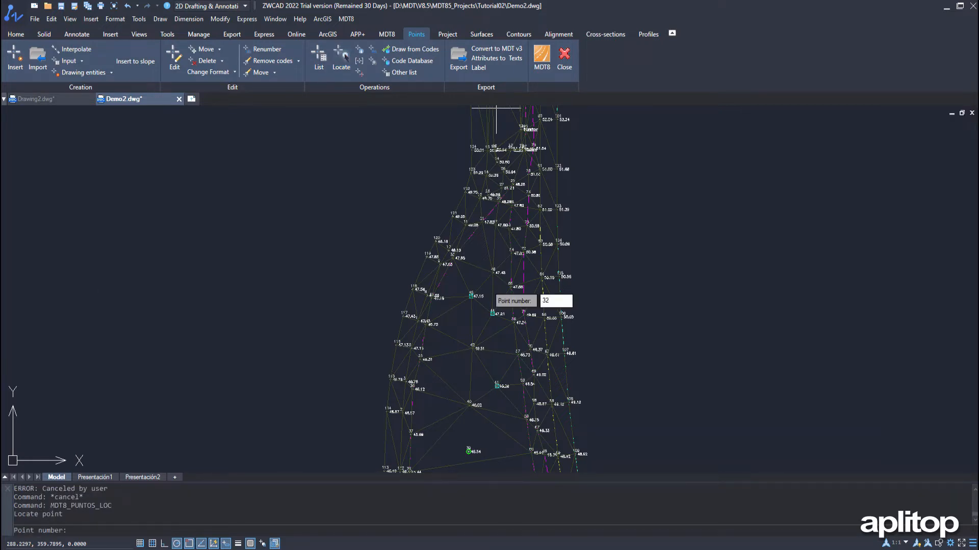
key("Return")
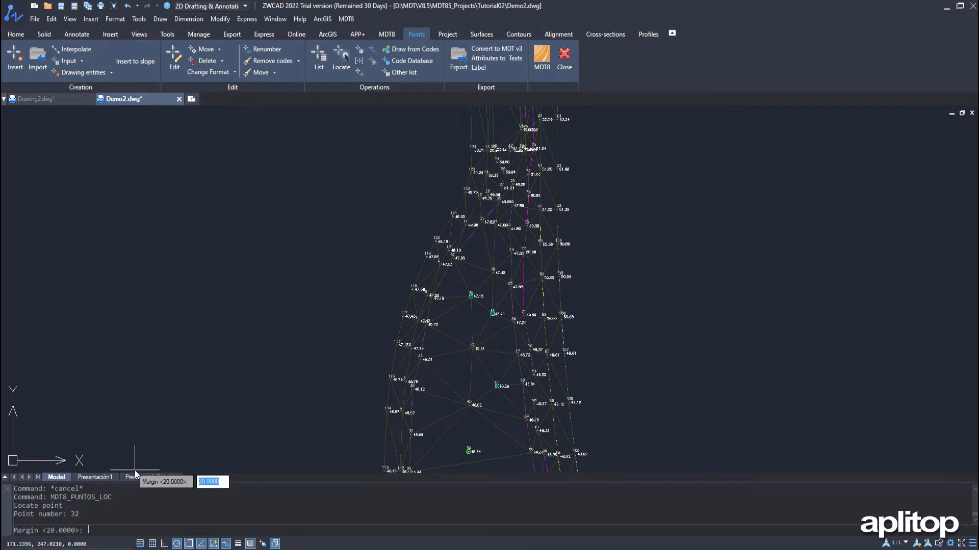
key("Return")
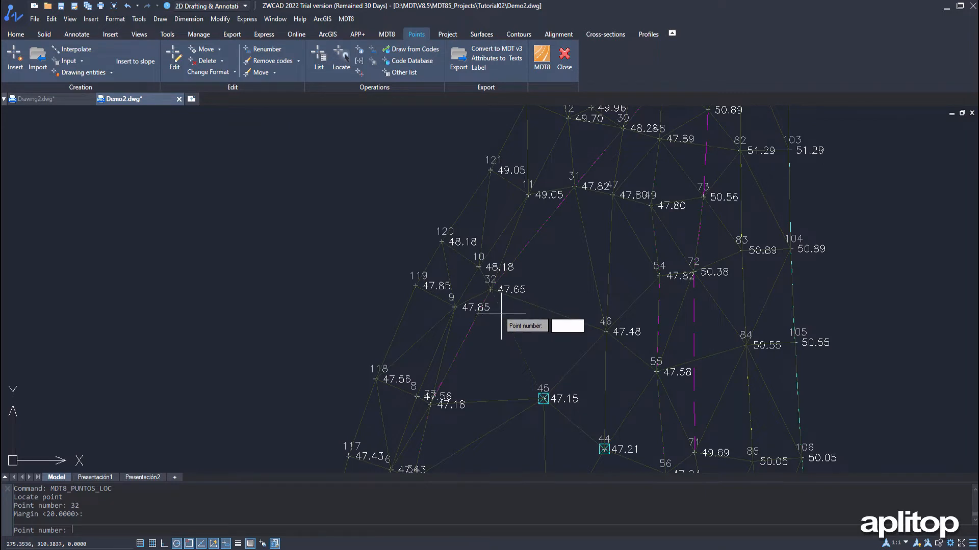
Step: Insert a line into the surface from point 45 to point 31
left_click(481, 34)
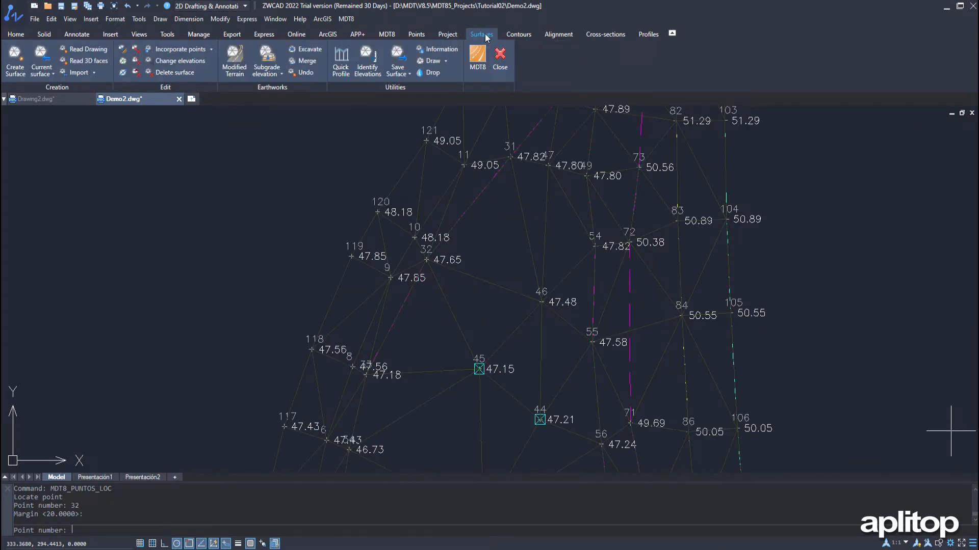
left_click(123, 61)
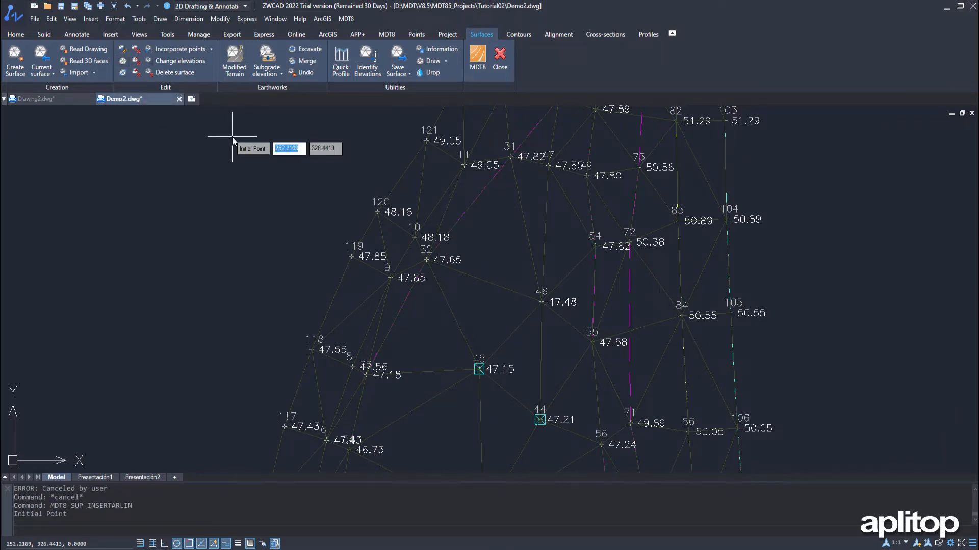
left_click(480, 369)
left_click(510, 157)
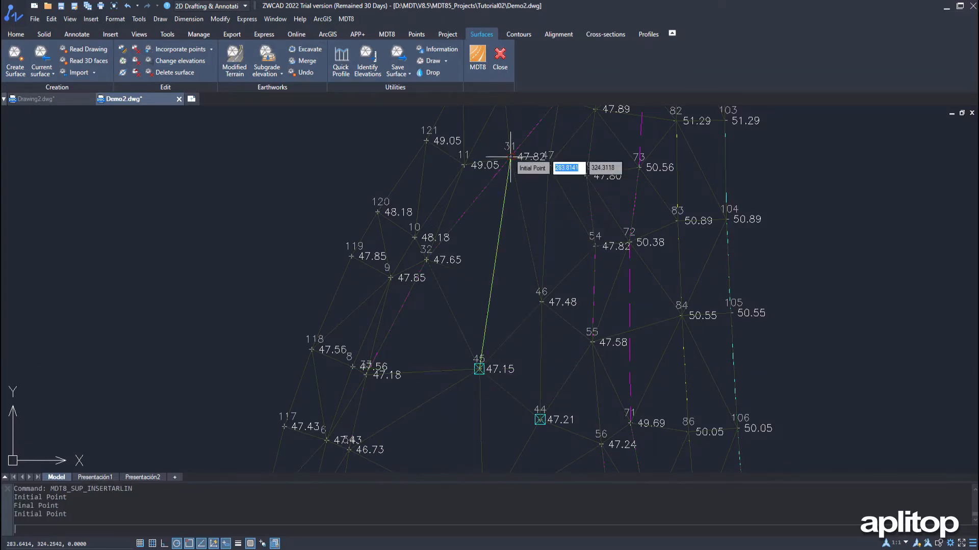
key("Return")
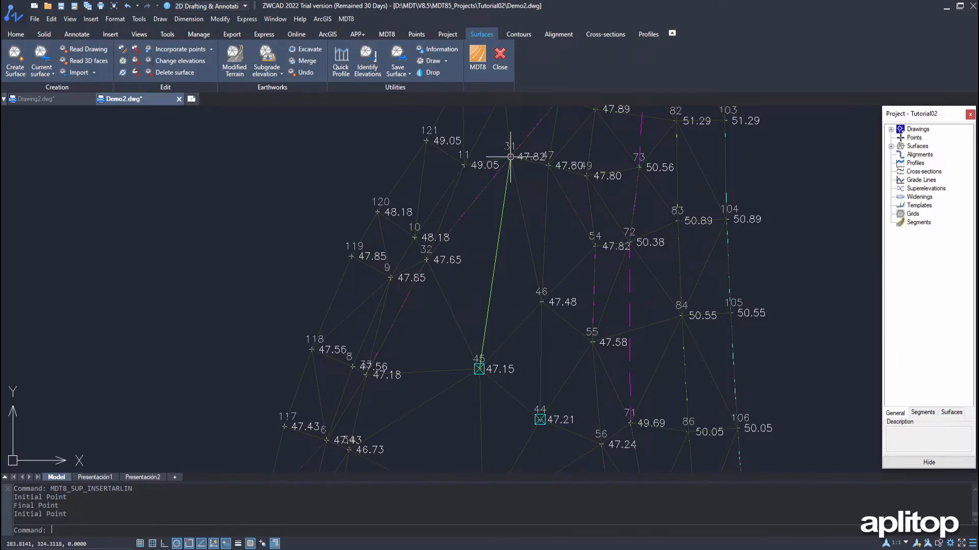
Step: Generate a quick profile along a line crossing the surface from west of point 119 to east of point 105, and change its scale
left_click(344, 69)
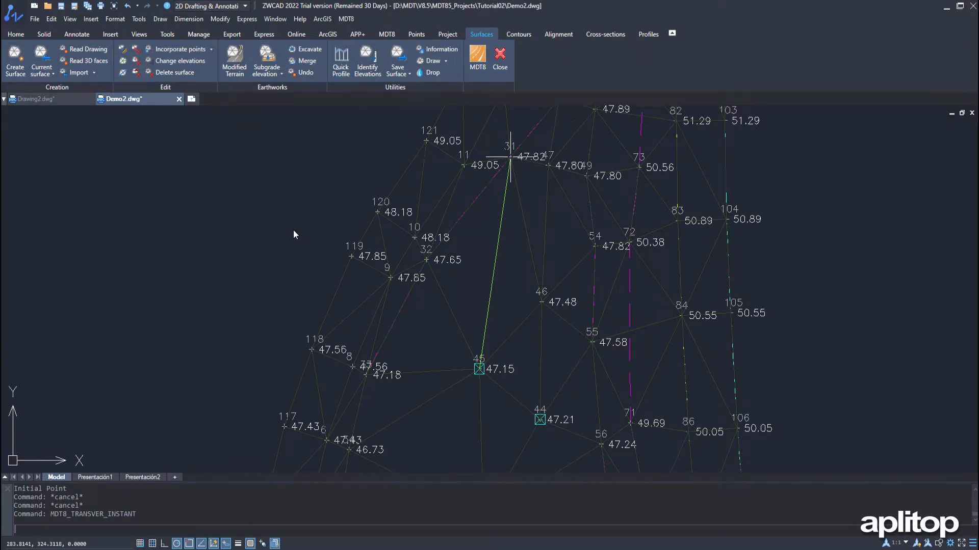
left_click(221, 238)
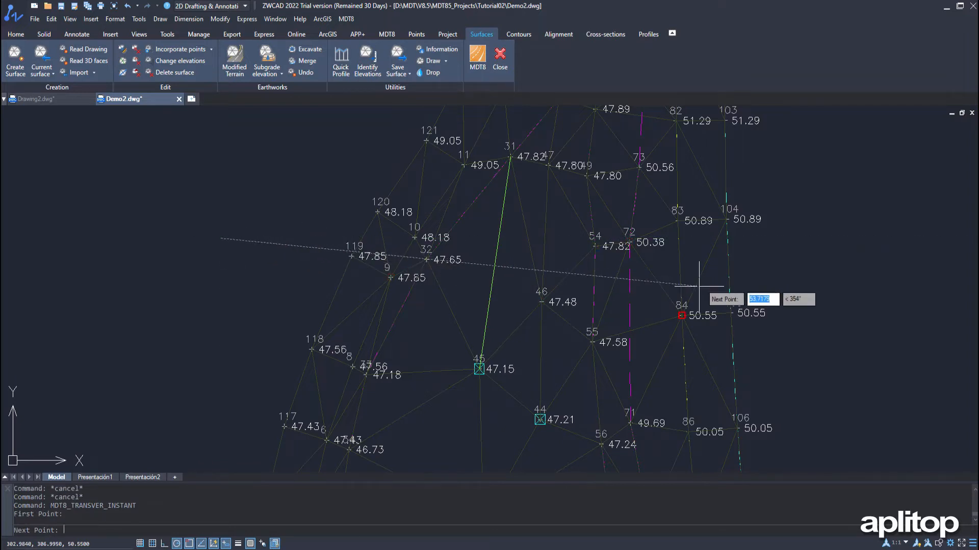
left_click(794, 292)
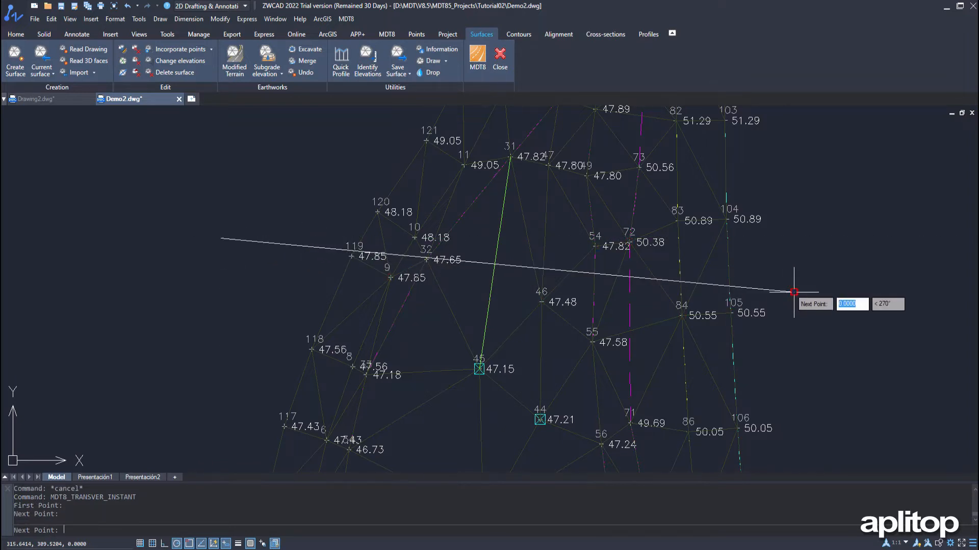
key("Return")
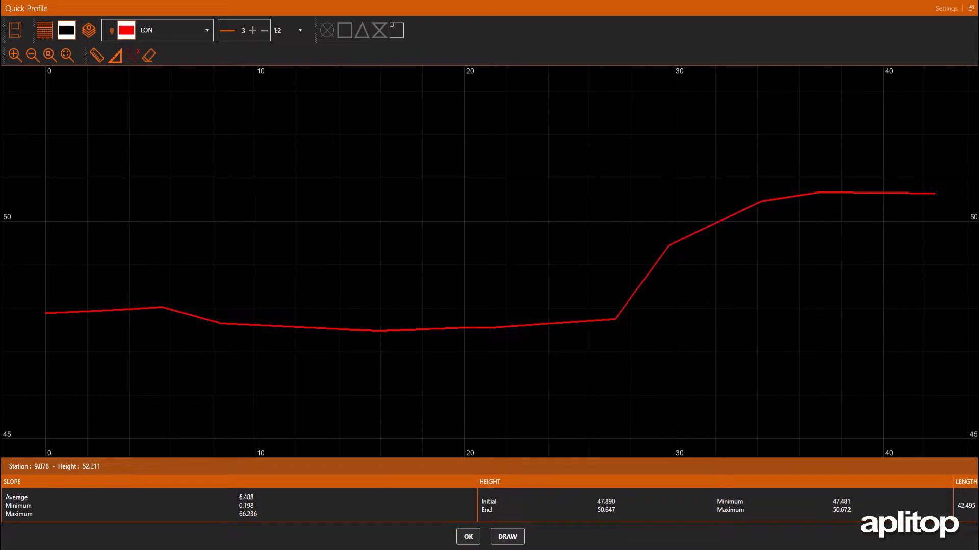
left_click(301, 31)
left_click(294, 91)
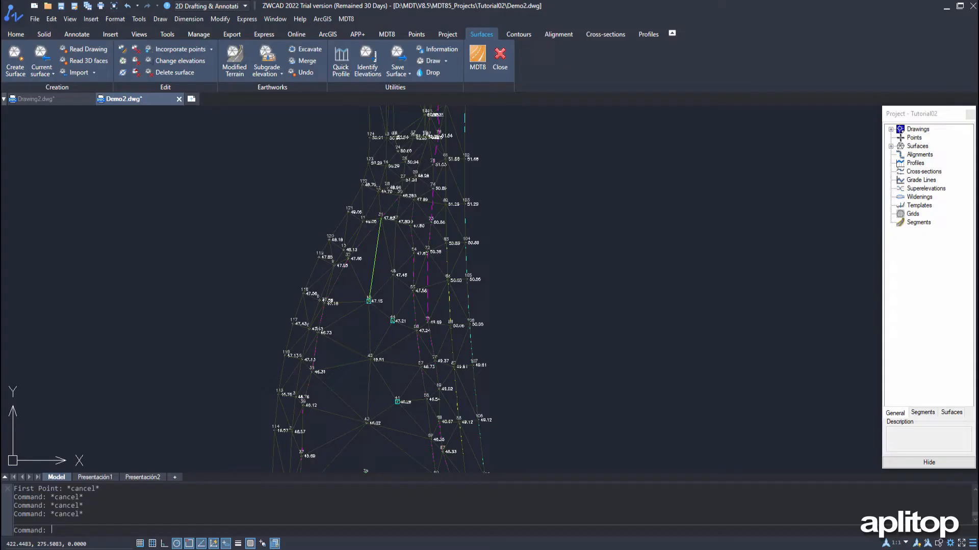
Step: Generate contour lines from the Demo2 surface as polylines at 0.500 minor and 2.500 major intervals, with smoothing disabled
left_click(518, 34)
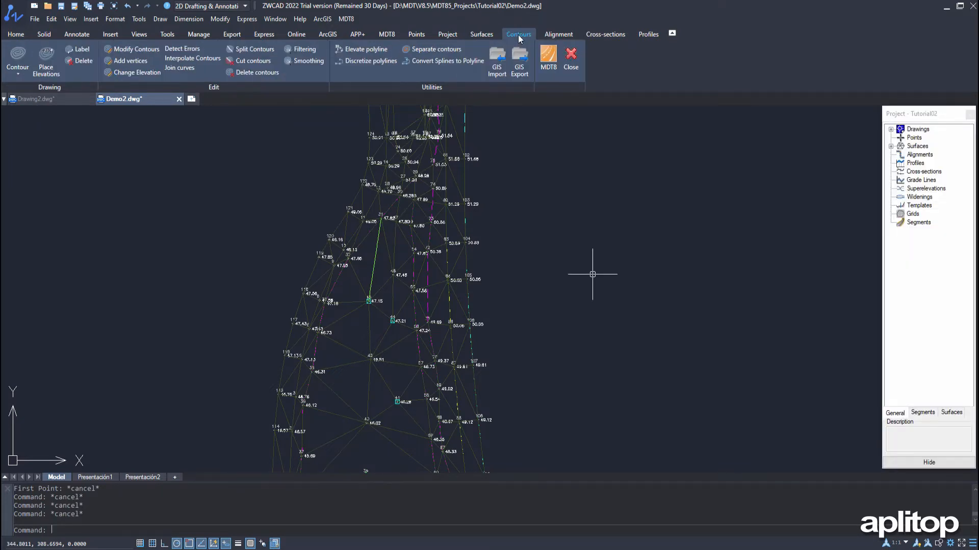
left_click(17, 64)
left_click(29, 90)
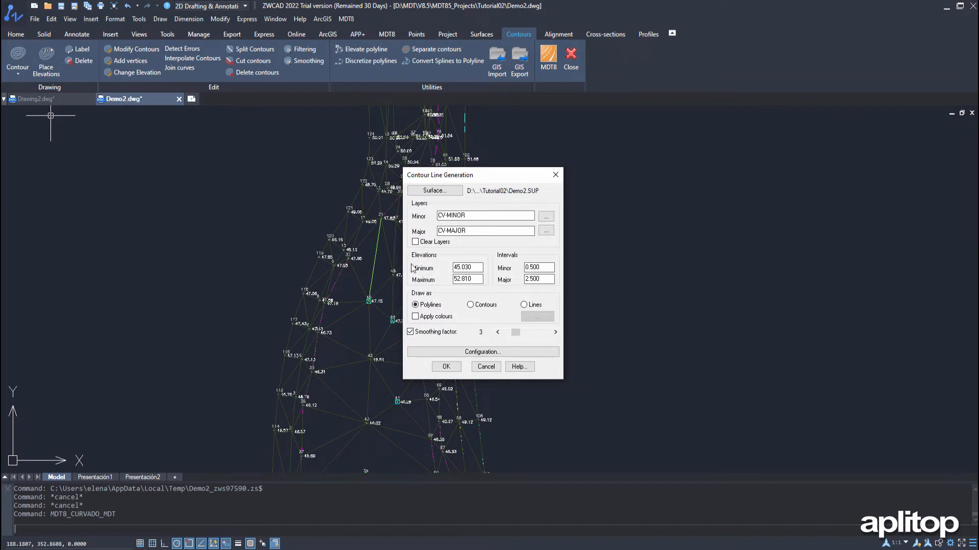
left_click(410, 332)
left_click(445, 366)
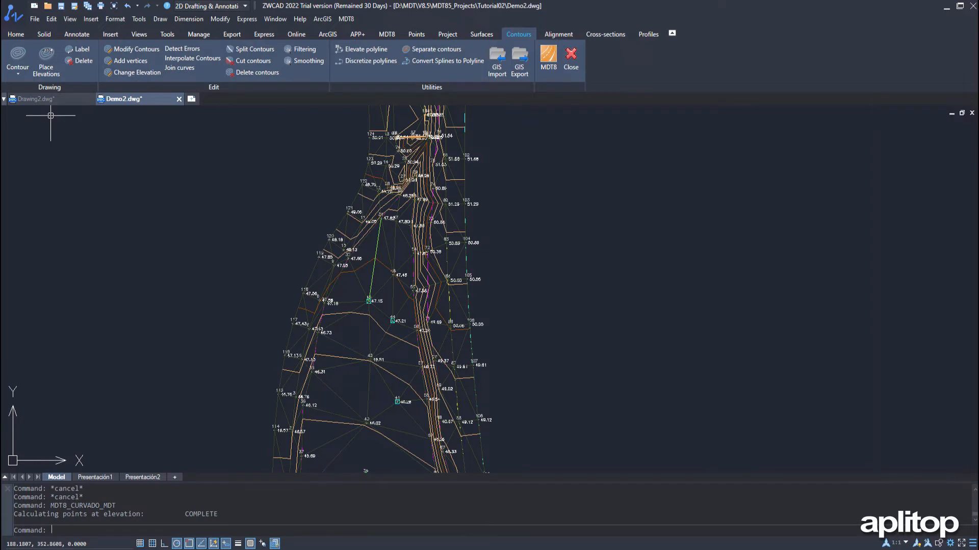
Step: Locate point number 27 in the drawing with the default margin of 20
left_click(415, 35)
left_click(344, 62)
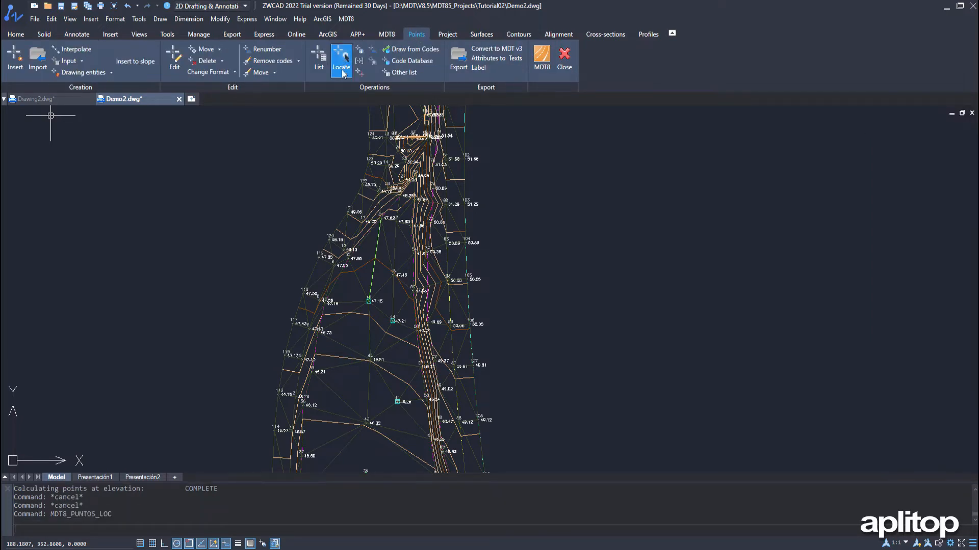
type("27")
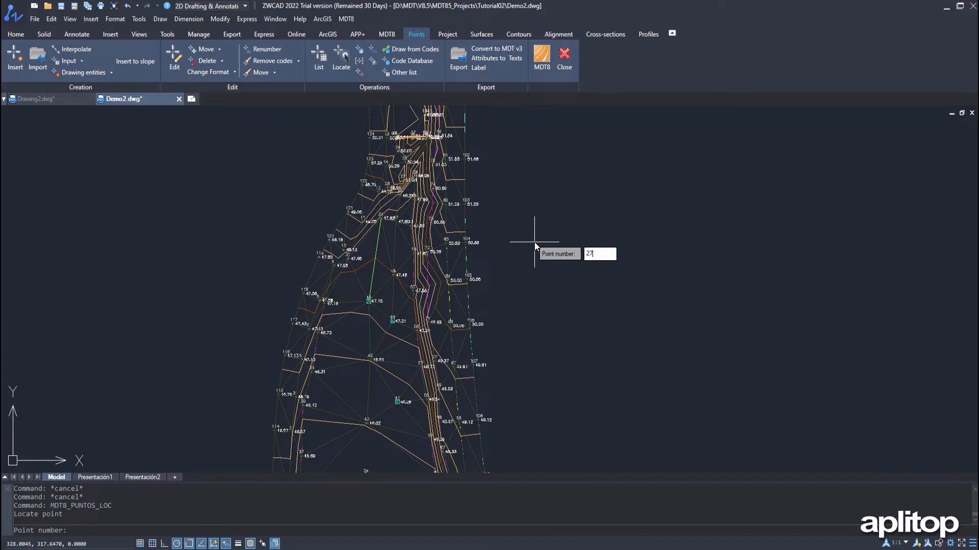
key("Return")
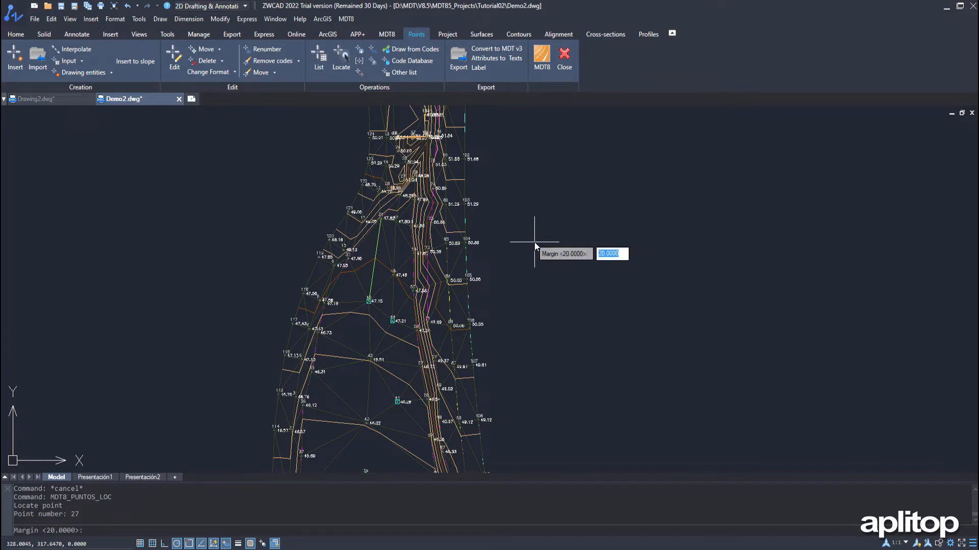
key("Return")
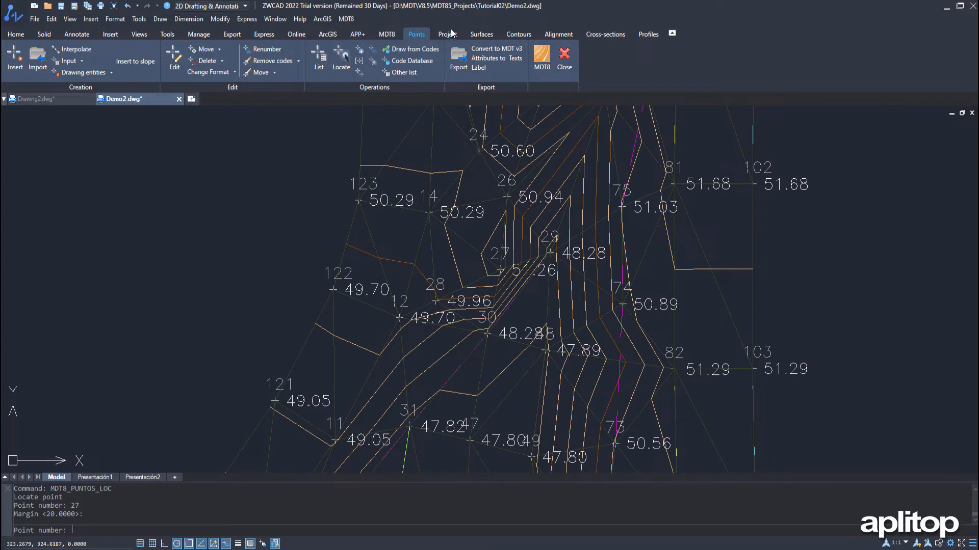
Step: Insert a line into the surface from point 31 to point 48
left_click(475, 35)
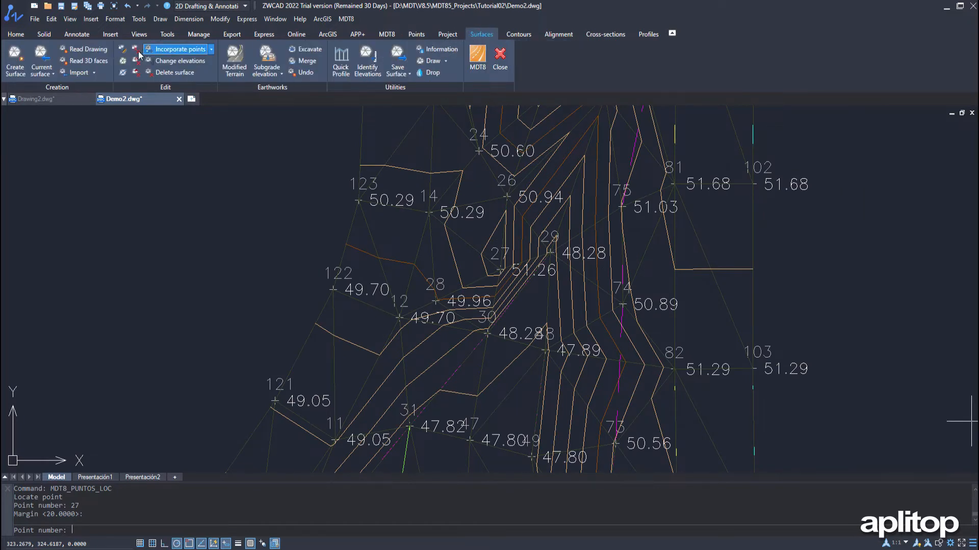
left_click(121, 61)
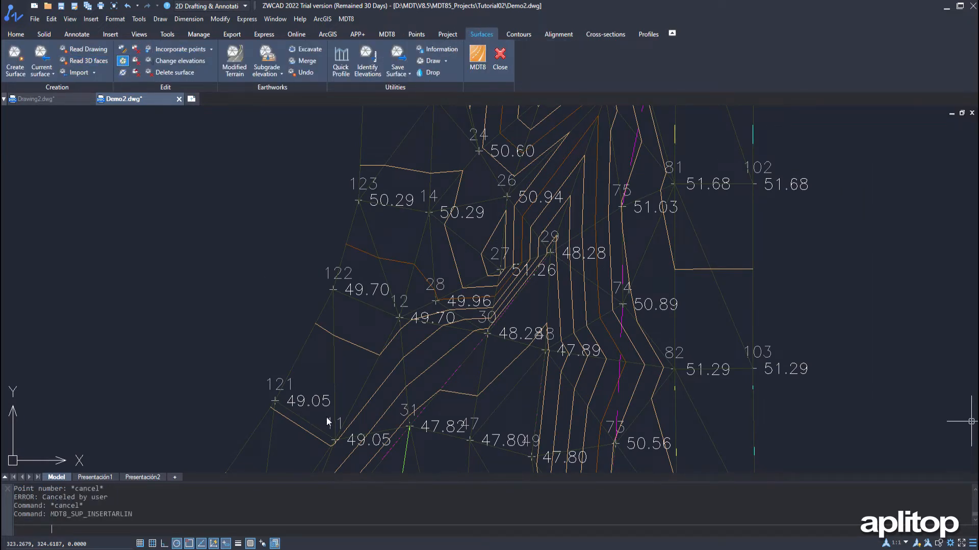
left_click(410, 426)
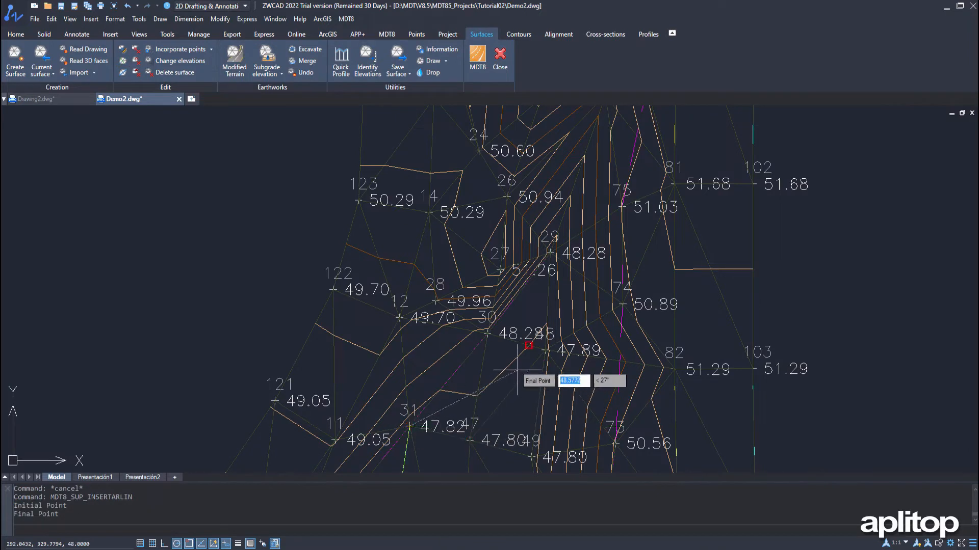
left_click(545, 351)
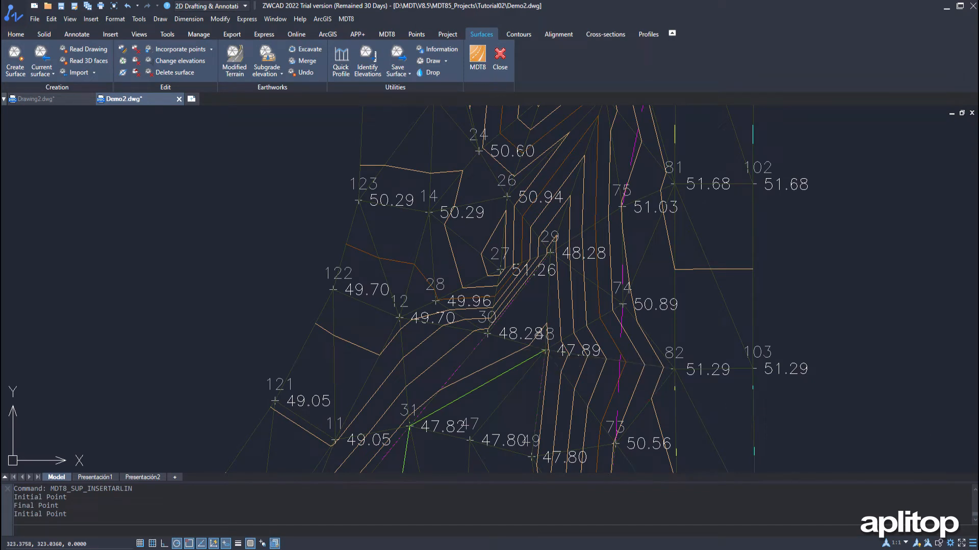
Step: Make layer 0 the current layer in place of the surface triangulation layer
left_click(21, 34)
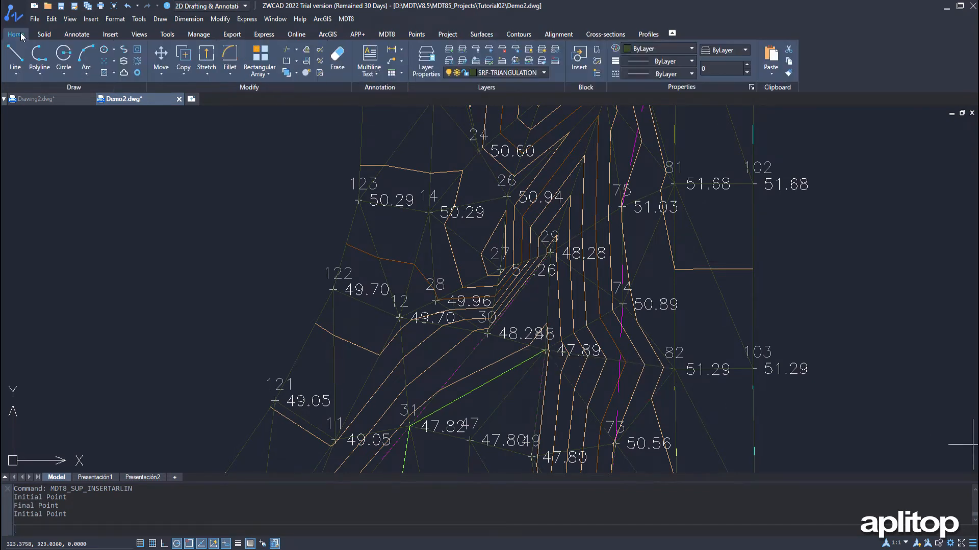
left_click(537, 74)
scroll(510, 87, "up", 2)
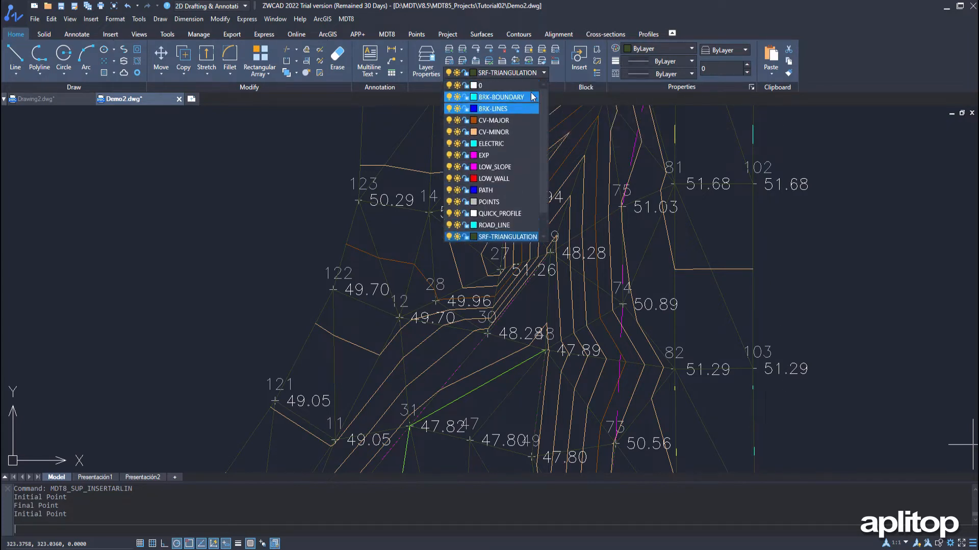
left_click(499, 86)
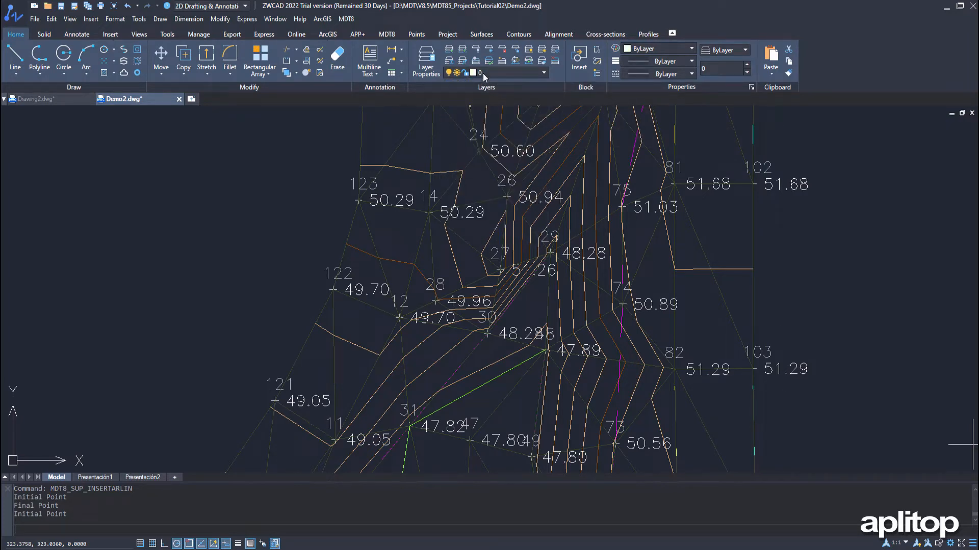
Step: Label the CV-MAJOR contour lines automatically with text style ESTANDAR, text height 1.5 mm and 2 decimals
left_click(387, 35)
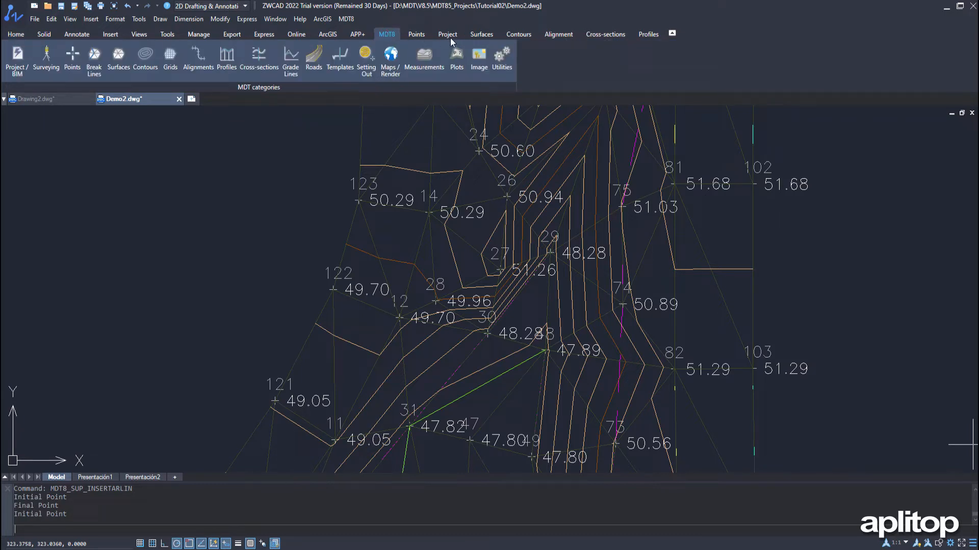
left_click(515, 34)
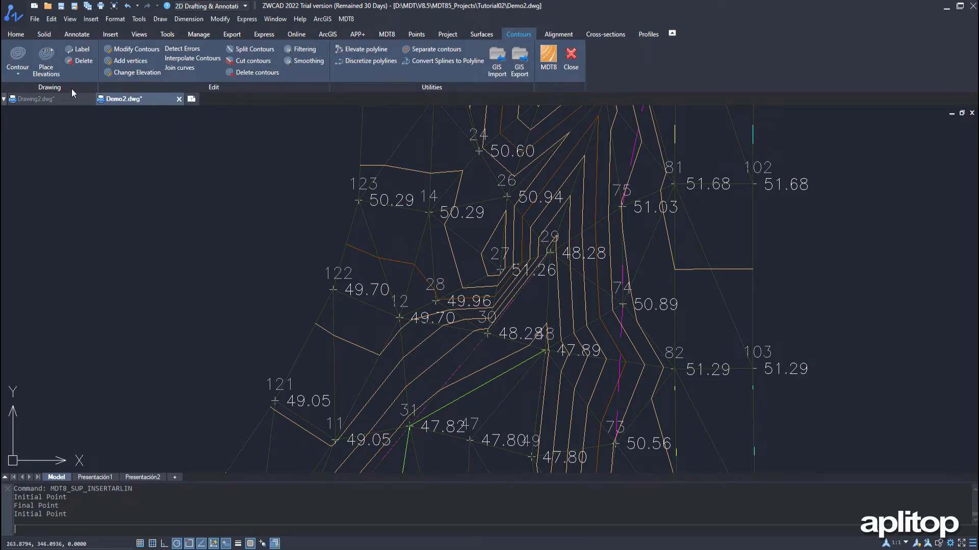
left_click(83, 53)
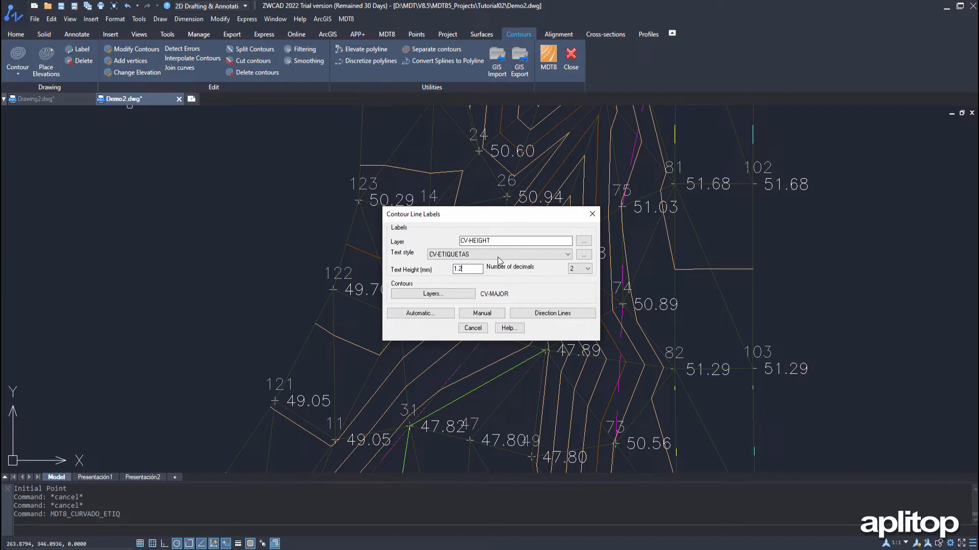
left_click(495, 254)
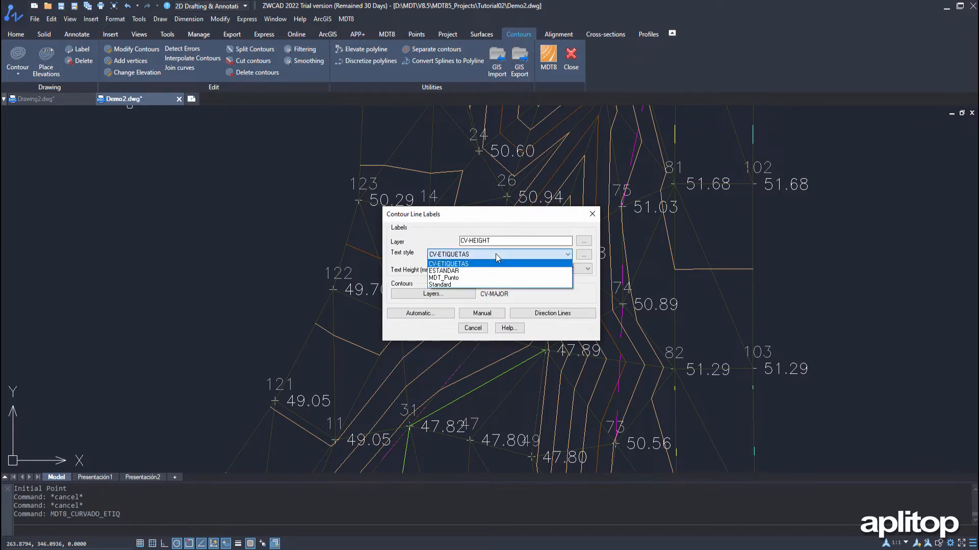
left_click(469, 272)
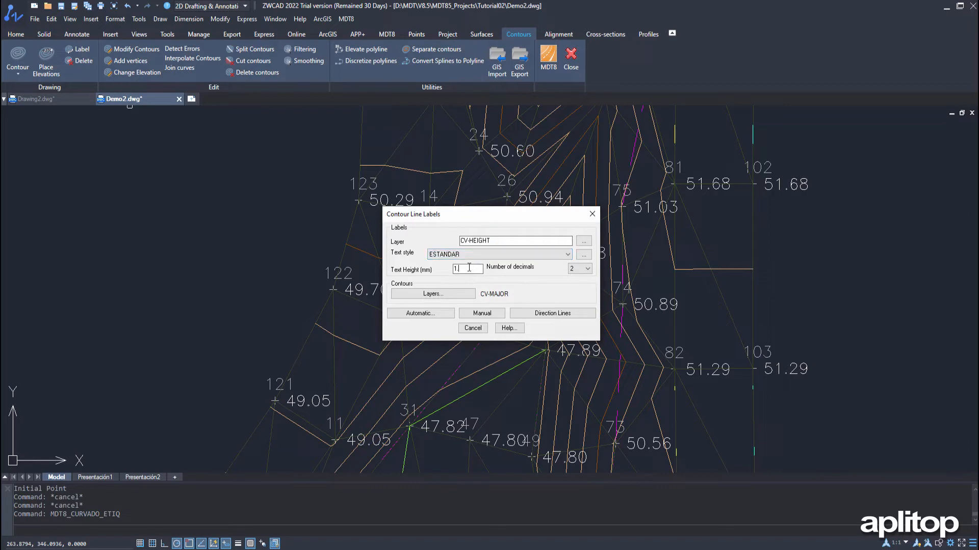
left_click(435, 312)
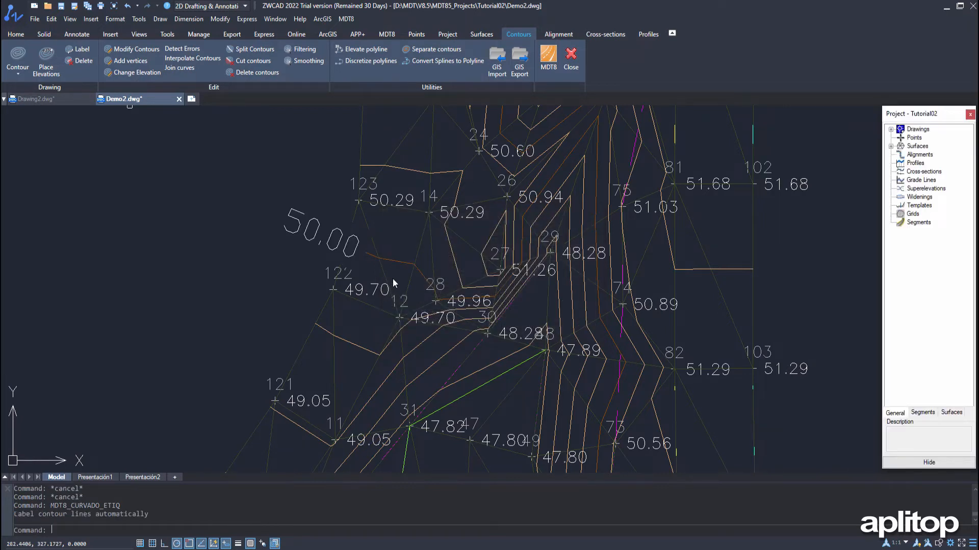
Step: Manually label the southernmost contour line, between points 38 and 61, near its middle
scroll(408, 283, "down", 5)
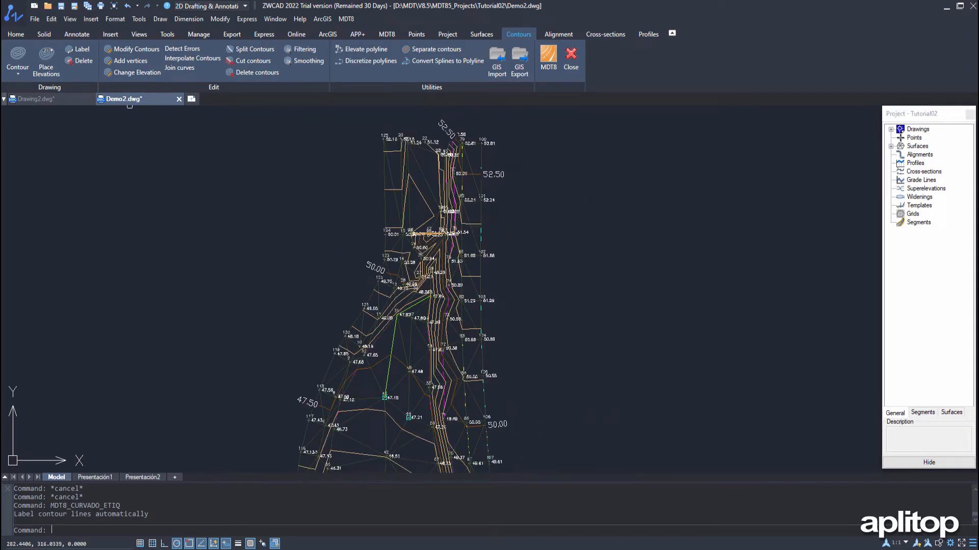
mouse_move(443, 312)
middle_mouse_down()
mouse_move(488, 296)
mouse_move(570, 238)
mouse_move(541, 241)
middle_mouse_up()
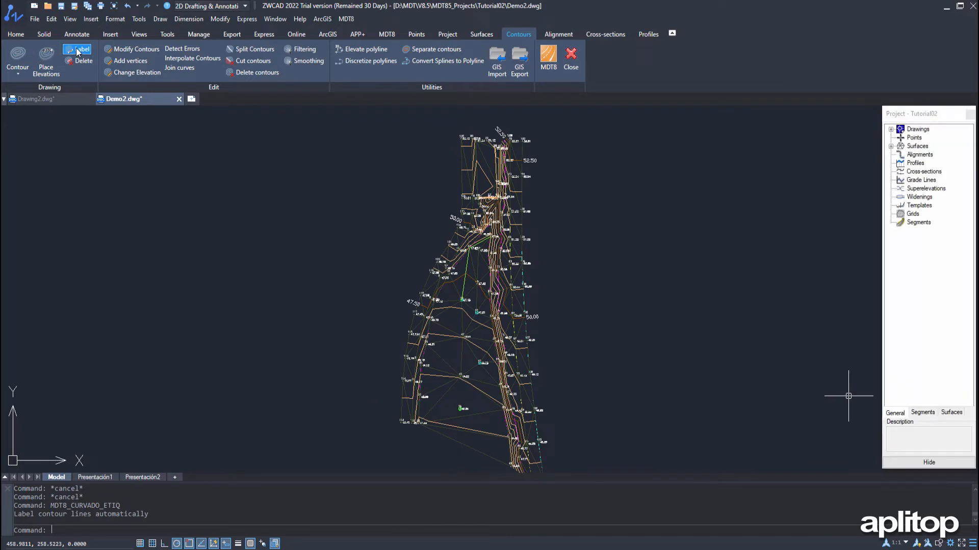
left_click(78, 52)
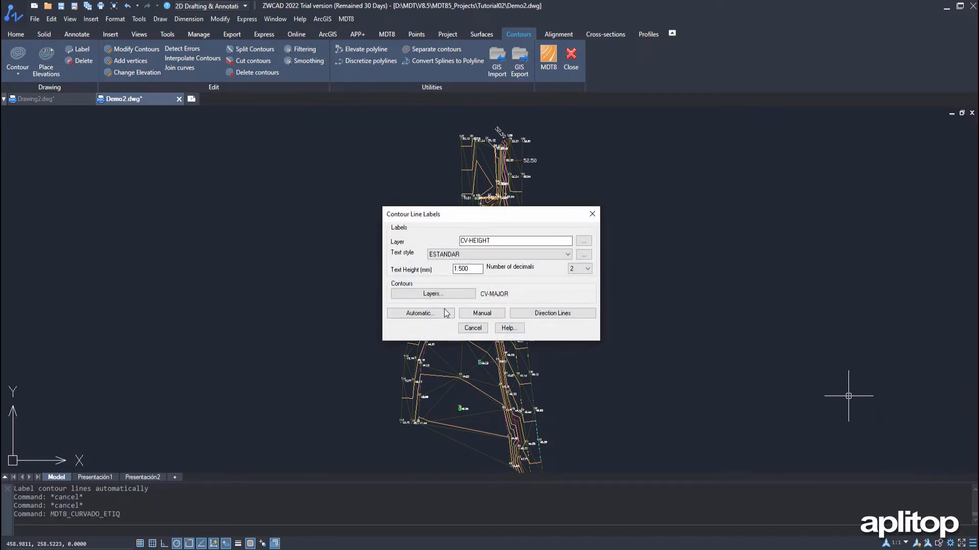
left_click(480, 313)
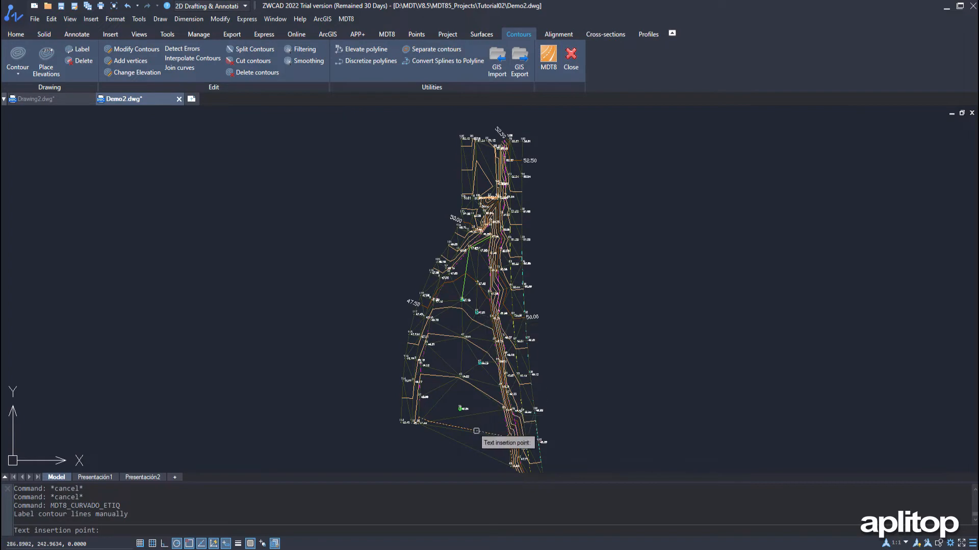
scroll(480, 438, "up", 5)
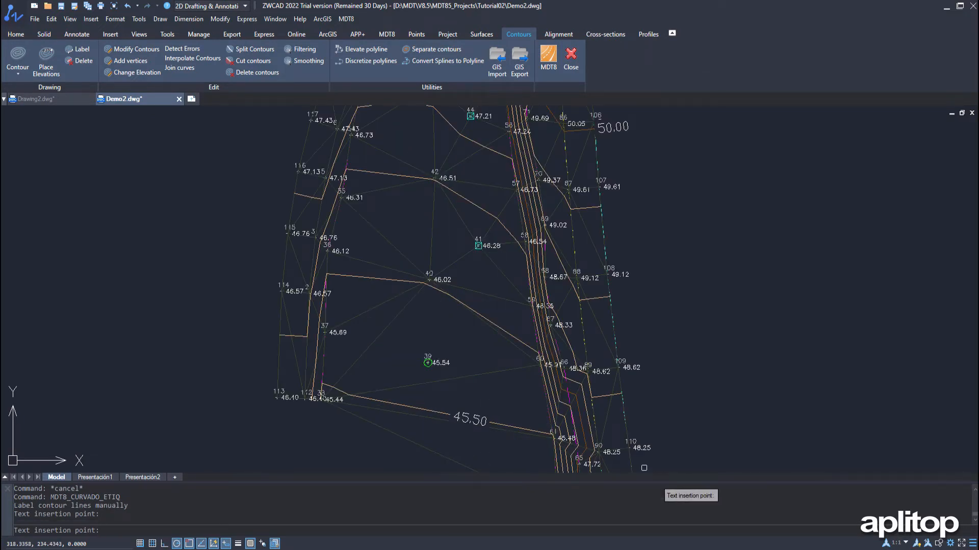
Step: Place an elevation label at coordinates 279.71,238.32 with 3 decimals and label angle 0, accepting the proposed elevation and text position
left_click(45, 68)
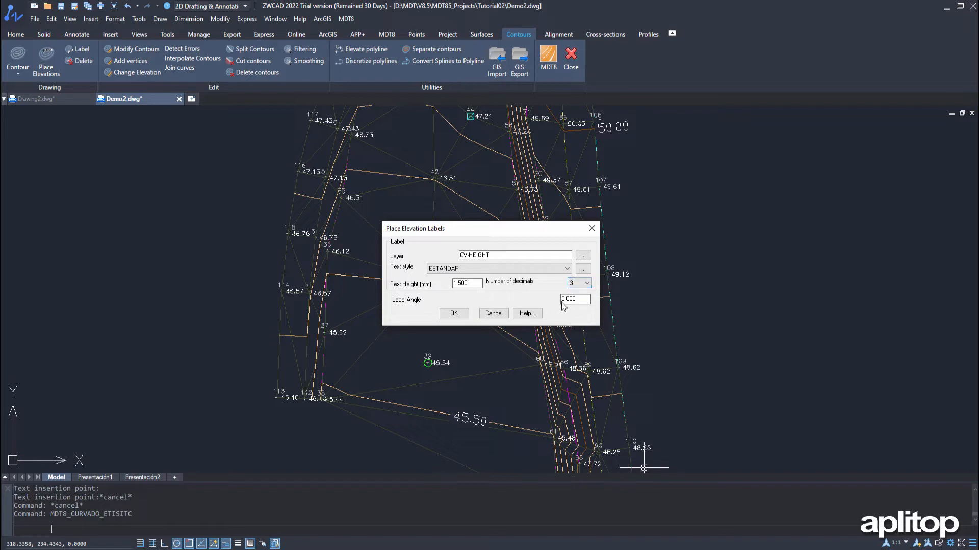
left_click(577, 299)
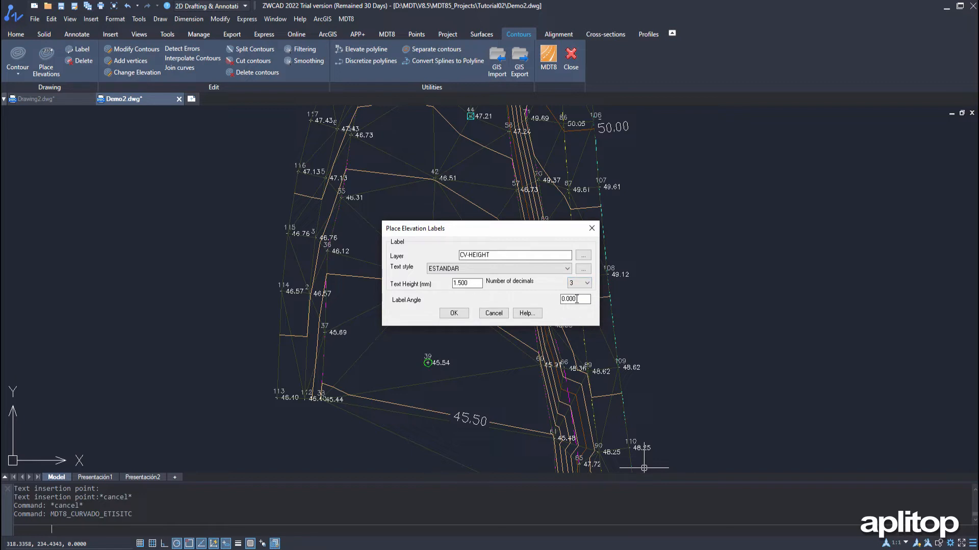
left_click(454, 313)
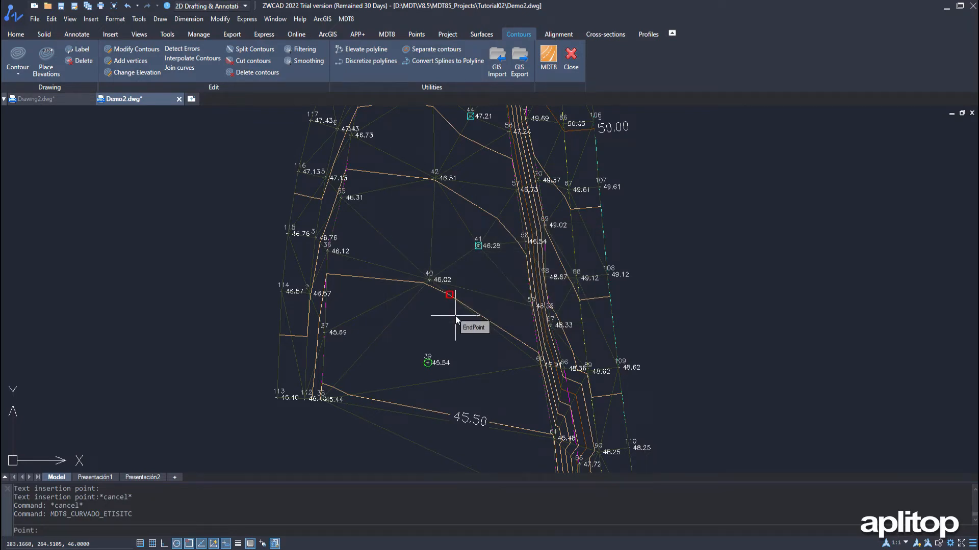
type("27")
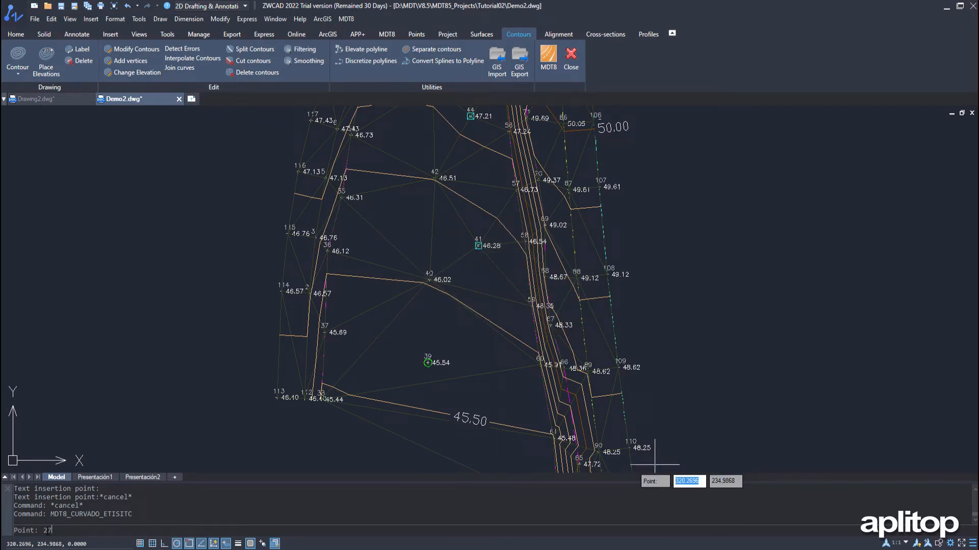
type("9.71,238.32")
key("Return")
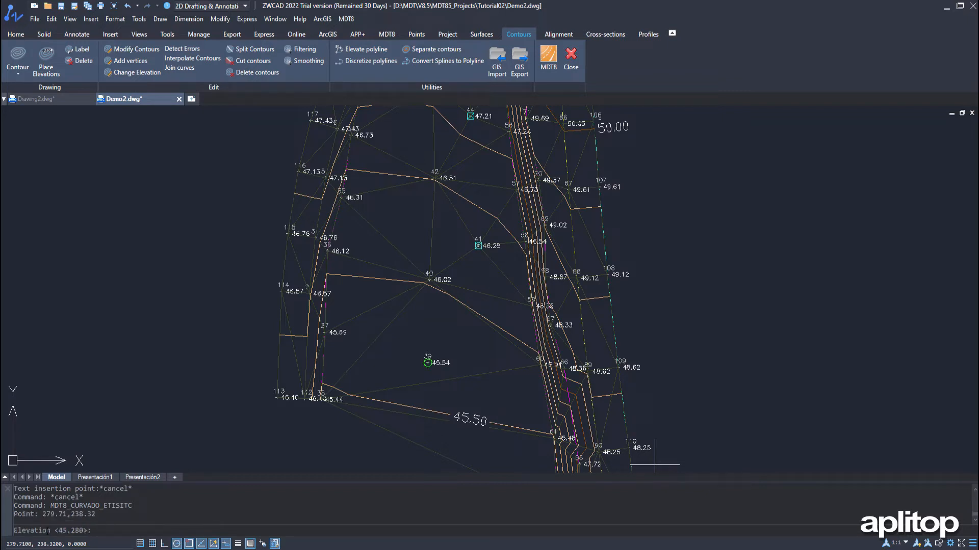
key("Return")
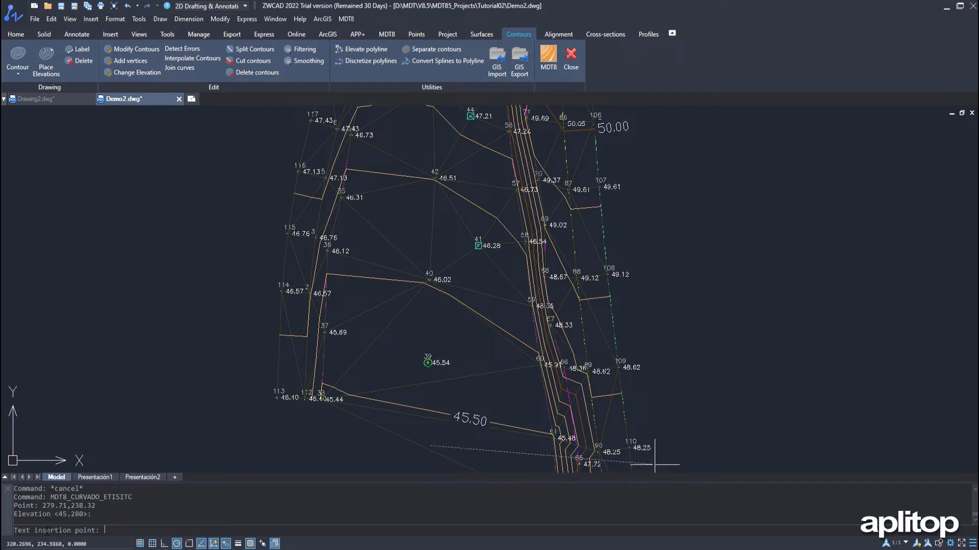
key("Return")
key("Return")
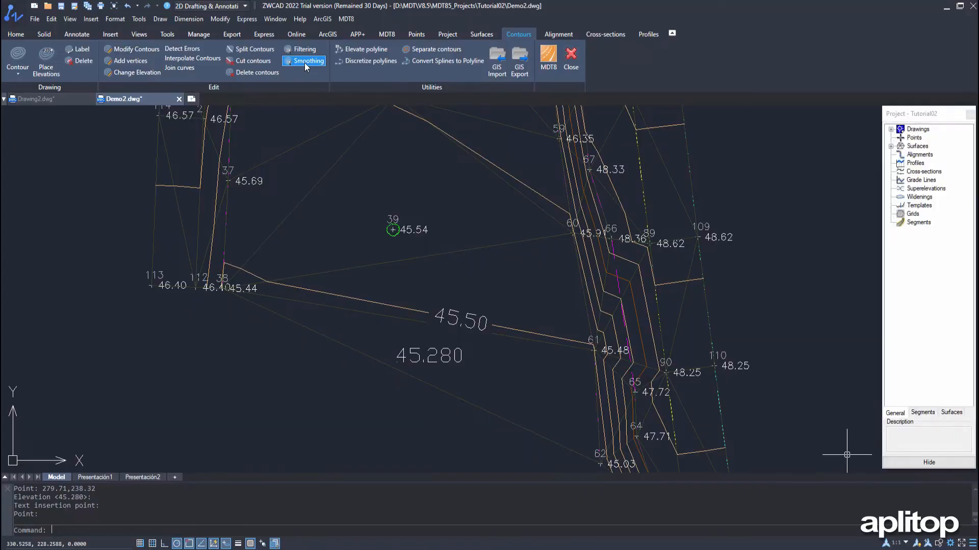
Step: Enable the smoothing factor and apply smoothing to all contour lines
left_click(304, 61)
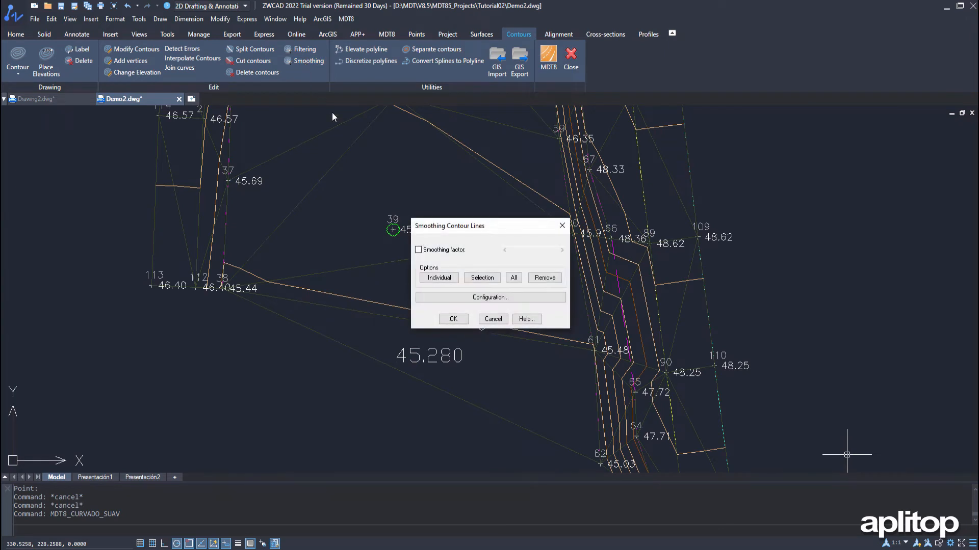
left_click(419, 251)
left_click_drag(513, 251, 521, 255)
left_click(517, 279)
left_click(455, 320)
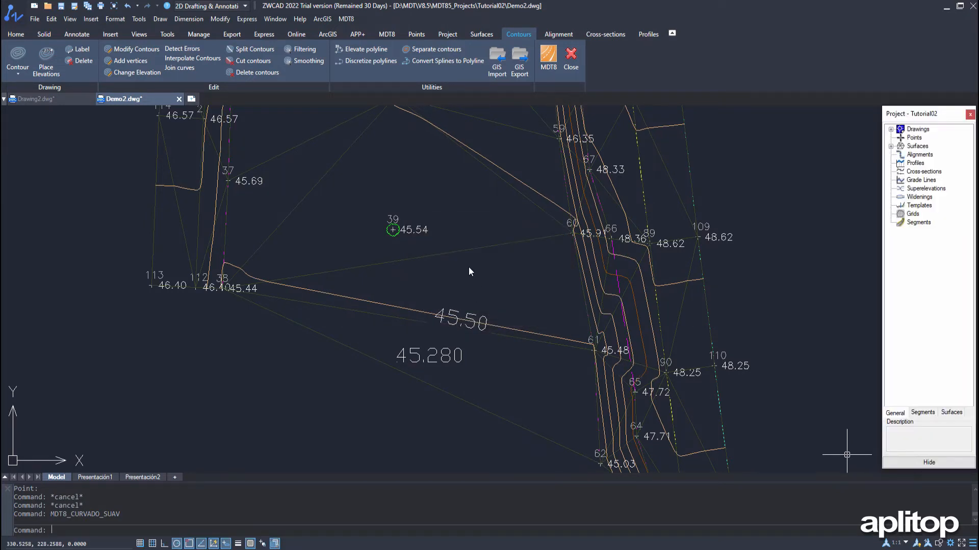
scroll(468, 267, "down", 2)
key("ctrl+s")
Step: Start drawing an alignment with a straight segment from origin 293.60,346.90, entering 276.77,287.22 for its azimuth point
left_click(557, 35)
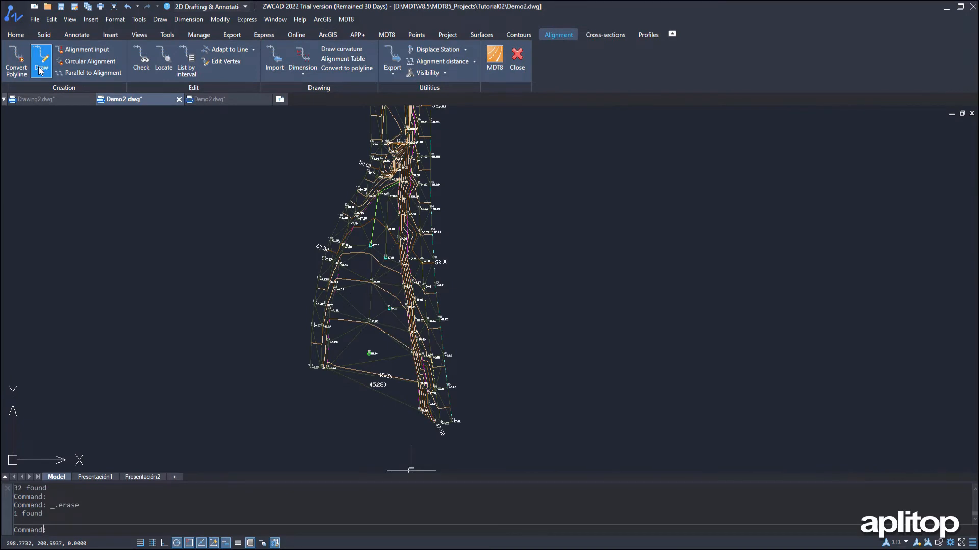
left_click(40, 67)
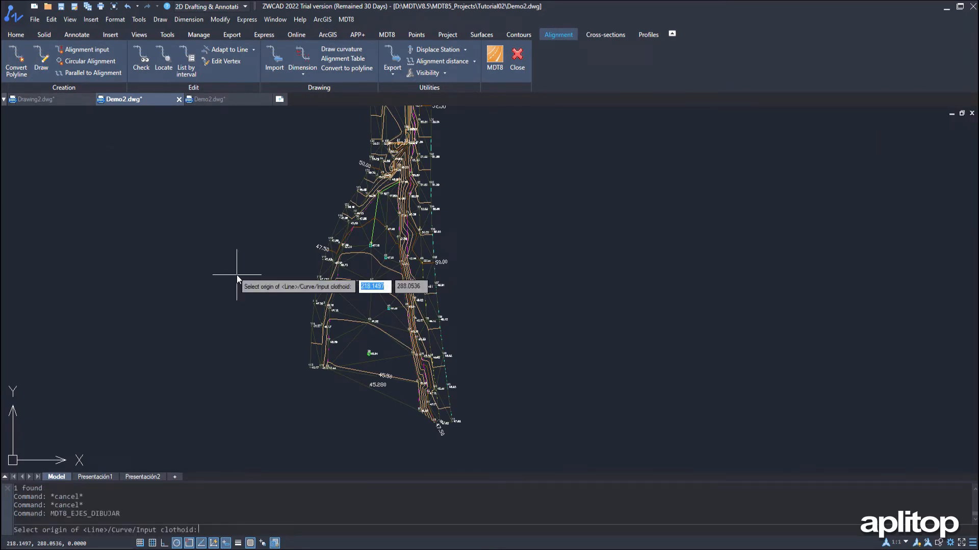
type("293.6")
key("Tab")
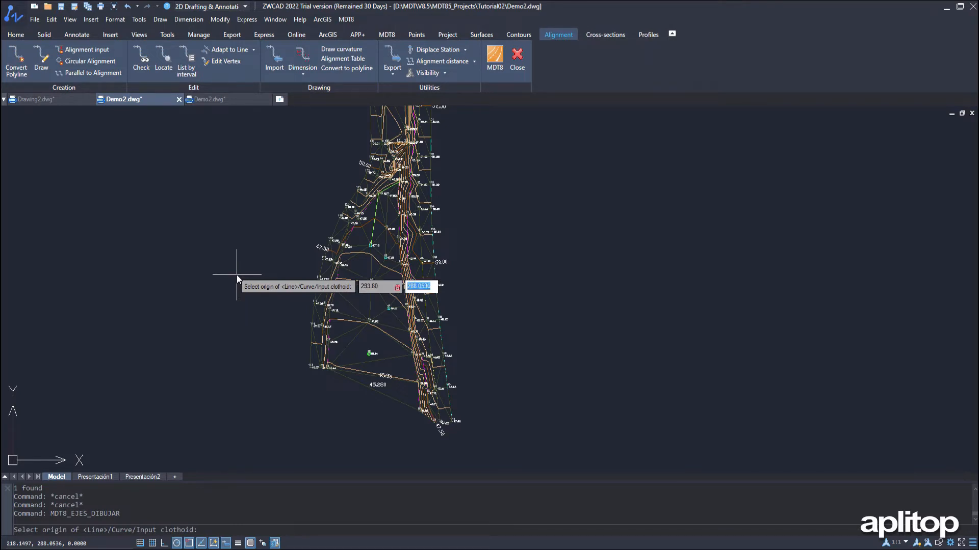
type("346.9")
key("Return")
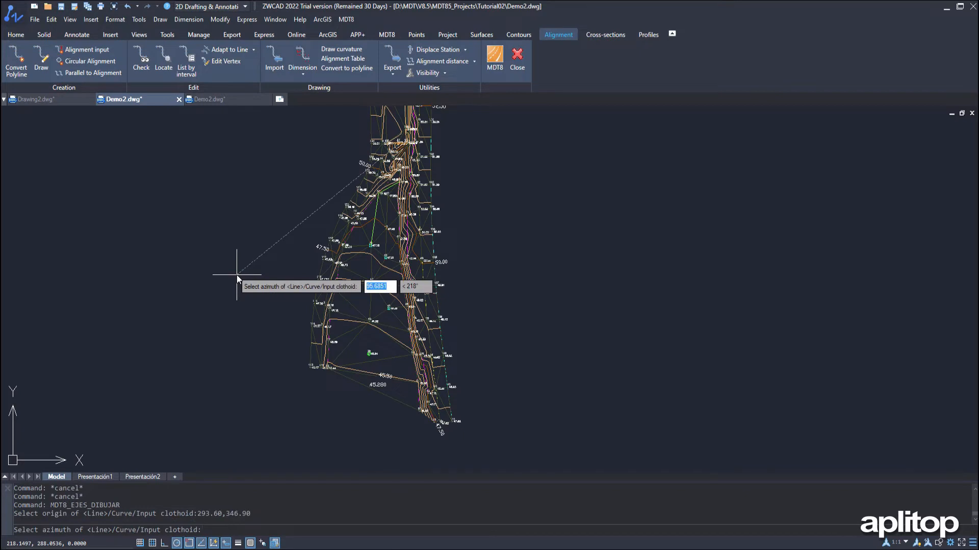
type("276.77")
key("Tab")
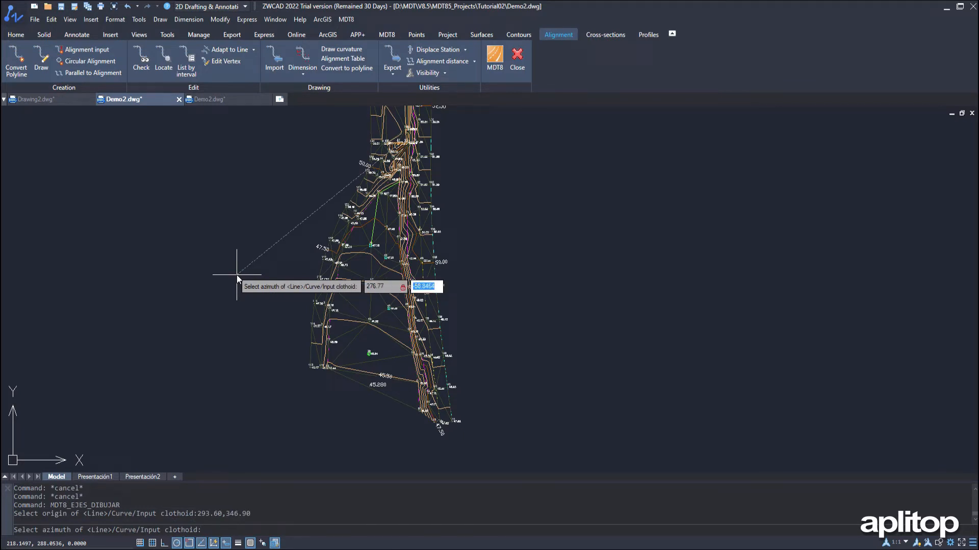
type("287.22")
key("Return")
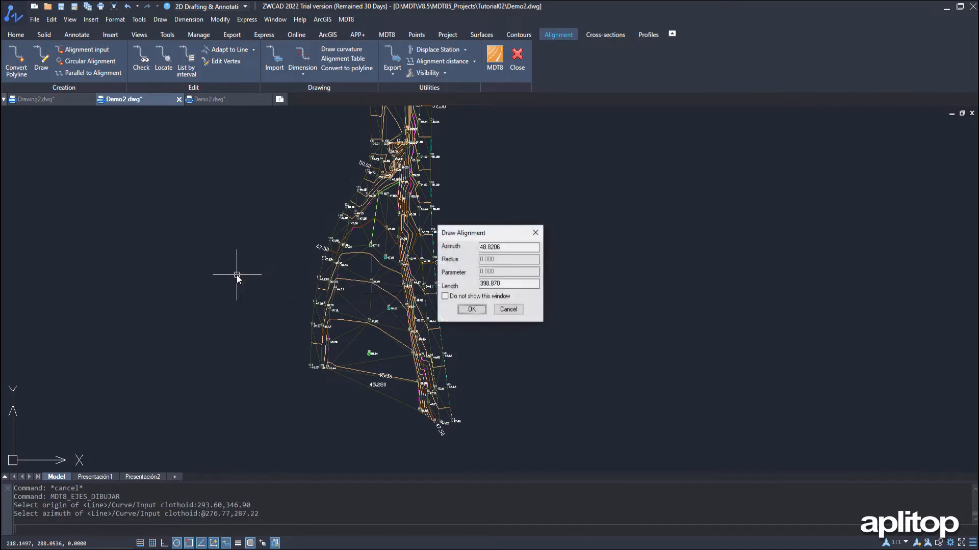
Step: Set the alignment segment's azimuth to 217.4985 and length to 62.008, and turn off the display of this dialog
left_click(511, 247)
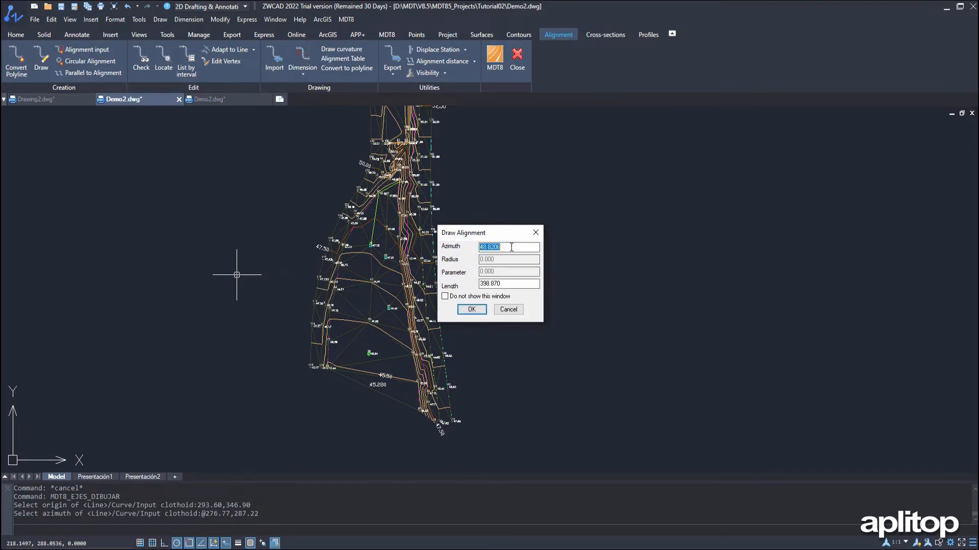
type("217.4985")
left_click(506, 283)
type("62.008")
left_click(445, 297)
left_click(471, 310)
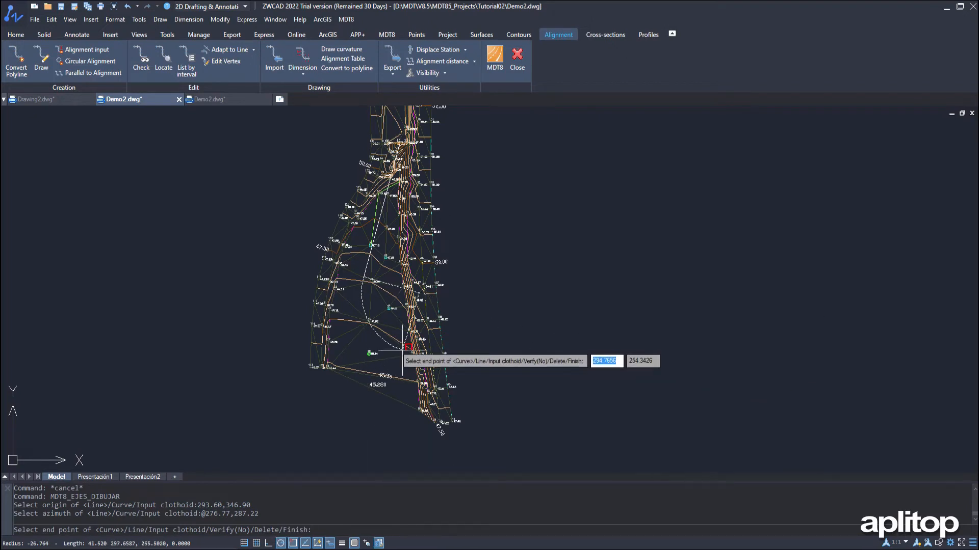
Step: Add a curve to the alignment ending at coordinates 276.71,276.60
scroll(392, 349, "up", 2)
type("27")
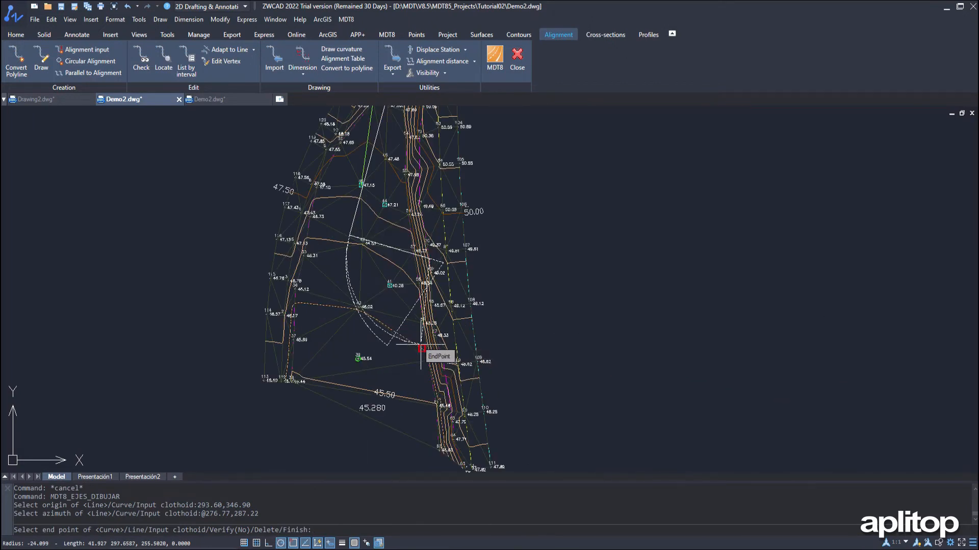
type("6")
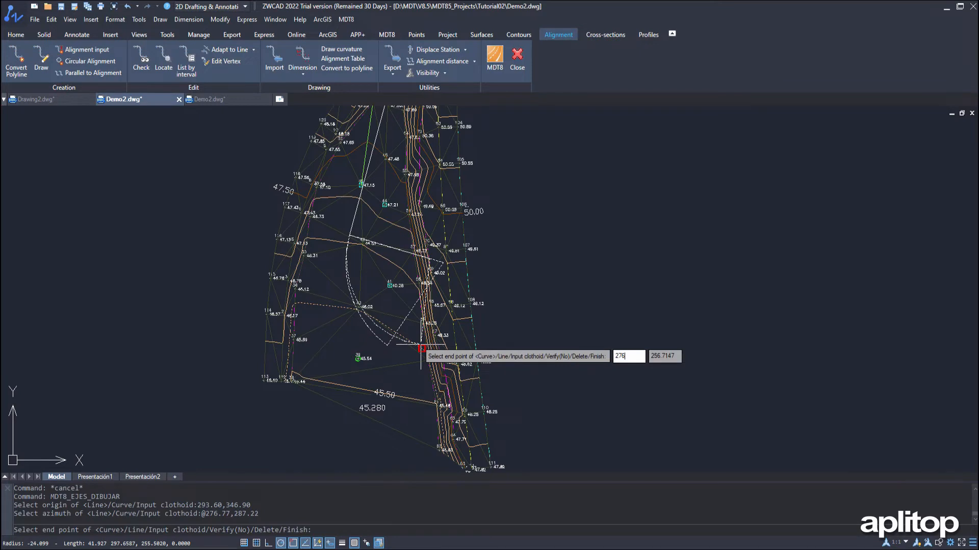
type(".71")
key("Tab")
type("27")
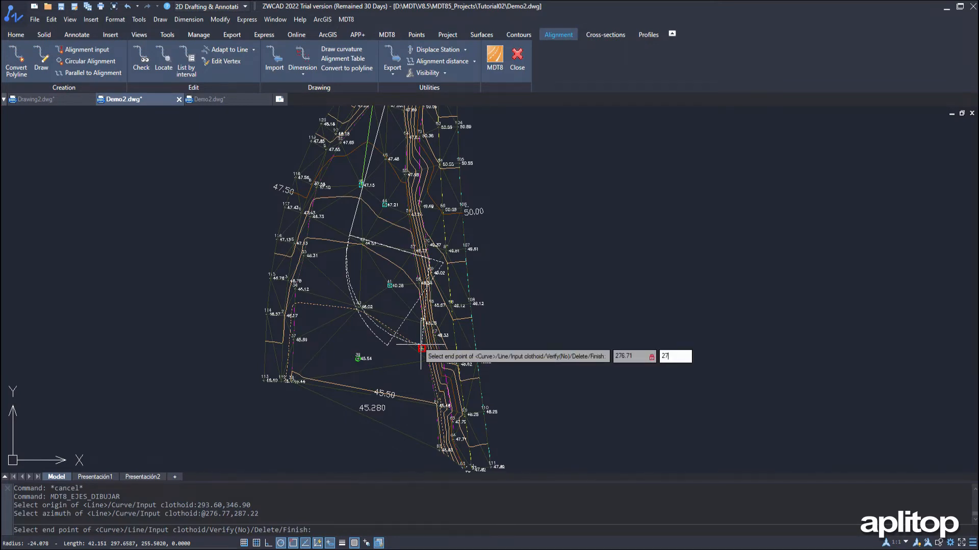
type("6.60")
key("Return")
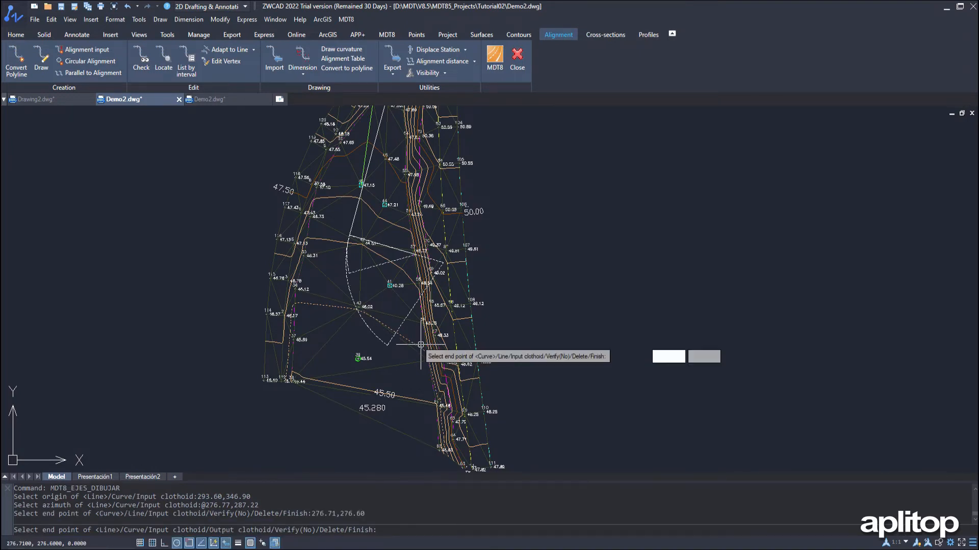
Step: Add a straight segment to the alignment ending at coordinates 286.84,238.94
type("286")
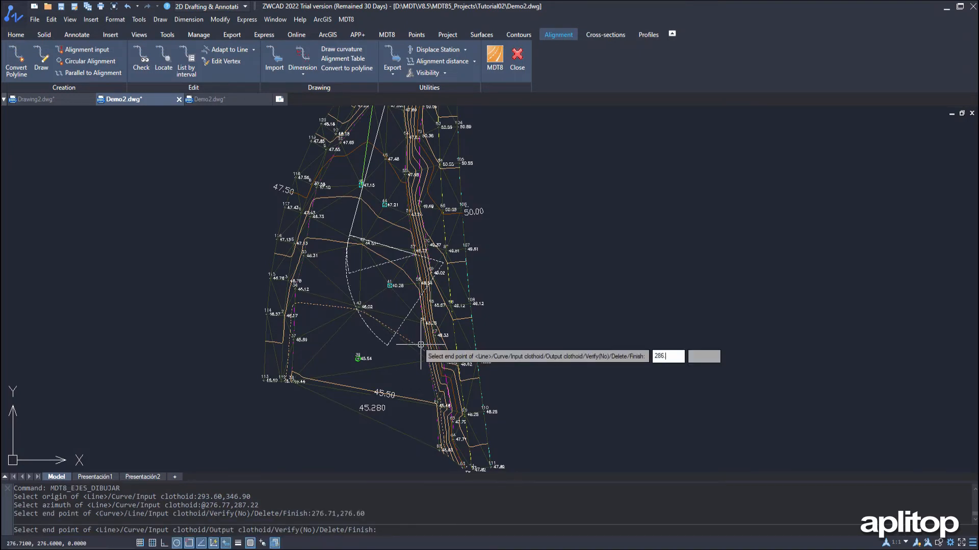
type(".84")
key("Tab")
type("23")
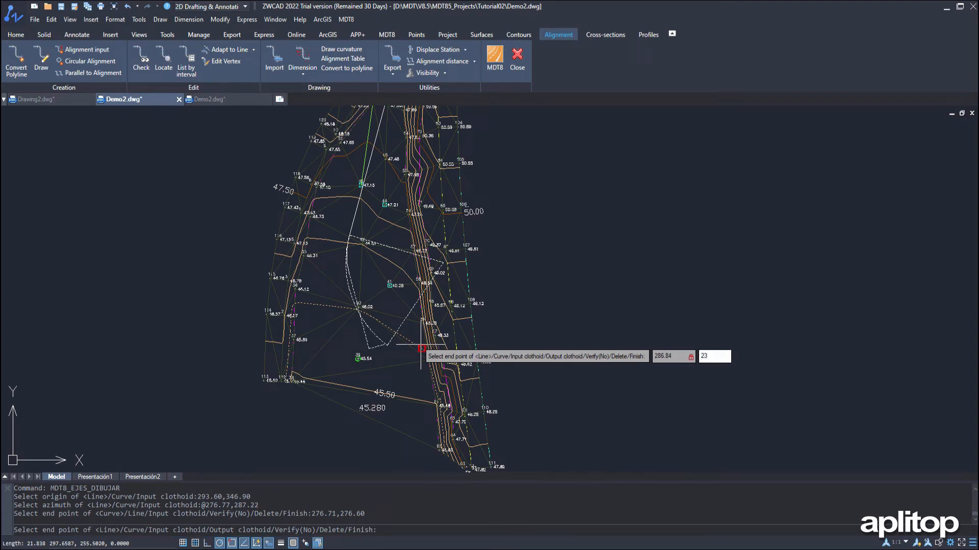
type("8.94")
key("Return")
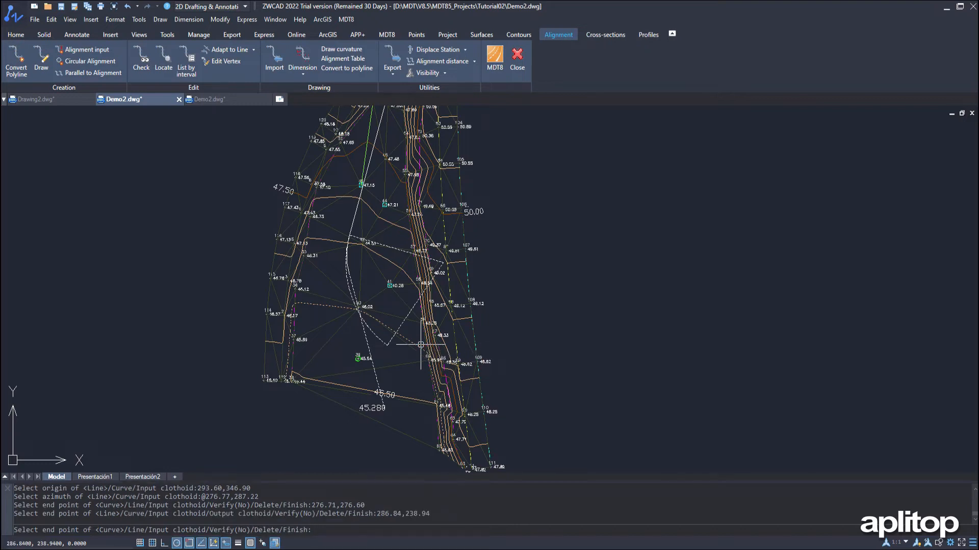
Step: Finish the alignment, name it Demo2, and export it over the existing demo2.EJE file in the Results folder
key("Return")
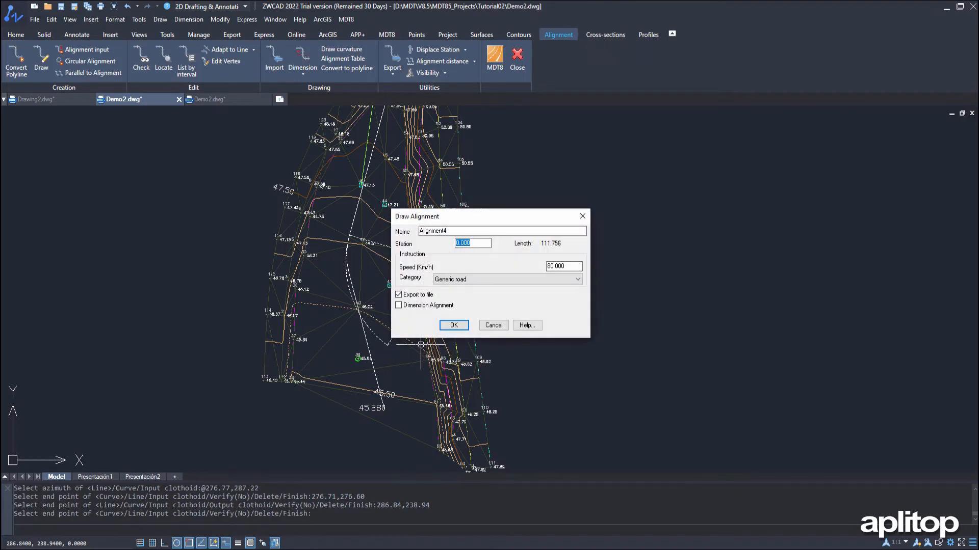
double_click(455, 232)
type("Demo2")
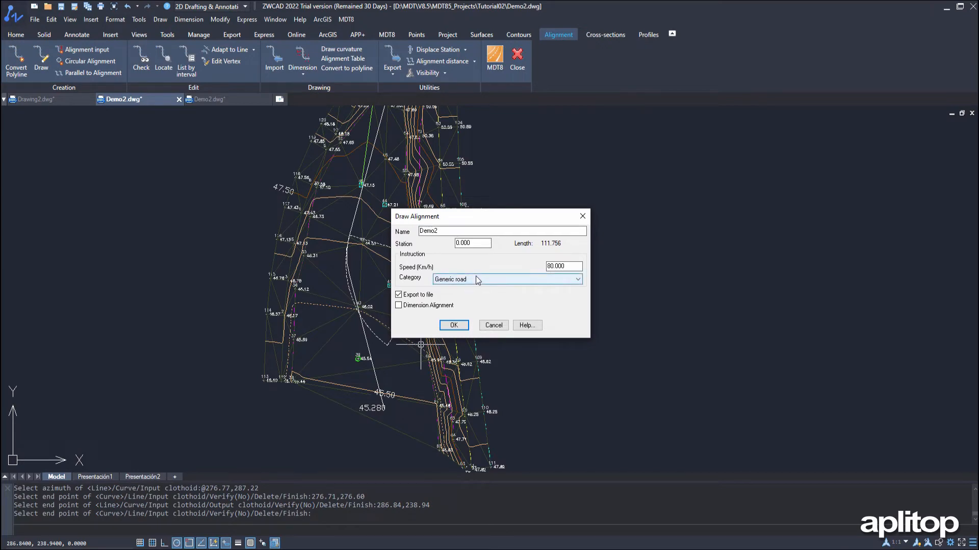
left_click(460, 326)
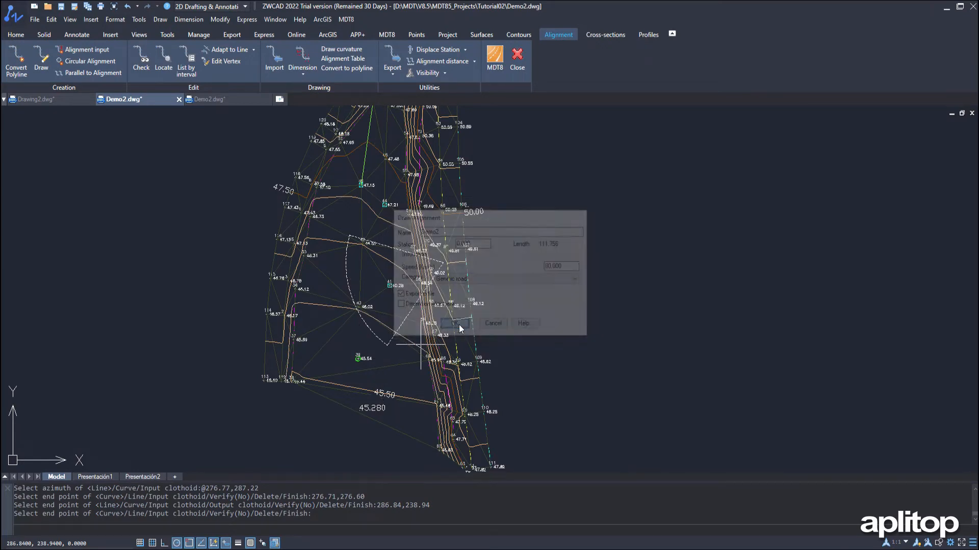
left_click(123, 88)
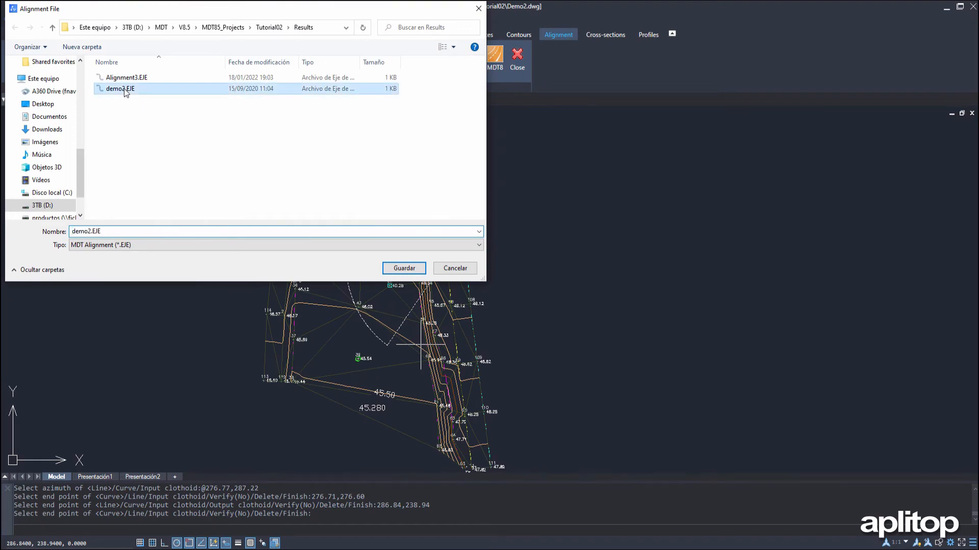
left_click(415, 269)
left_click(515, 280)
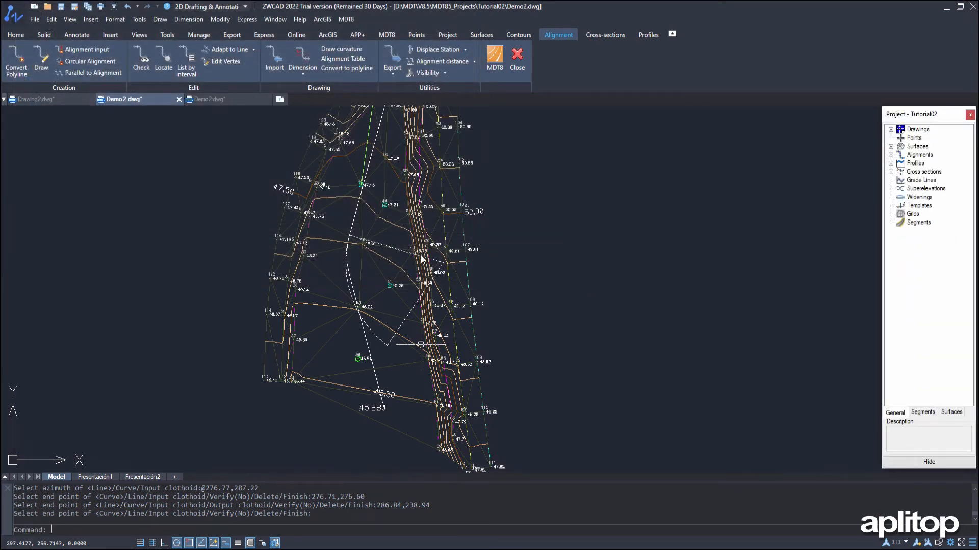
Step: Review the alignments listed in the project tree and dismiss the project window
middle_click_drag(419, 335, 419, 334)
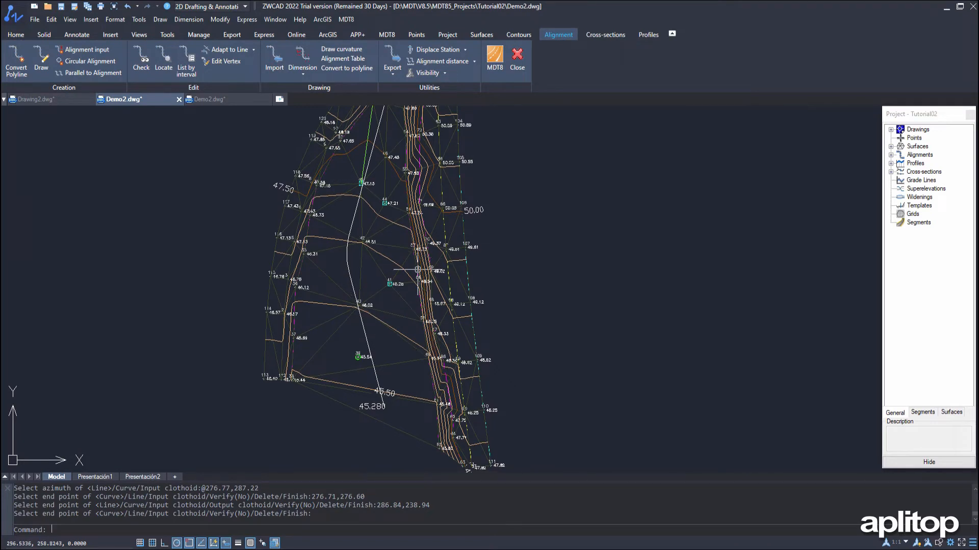
left_click(890, 155)
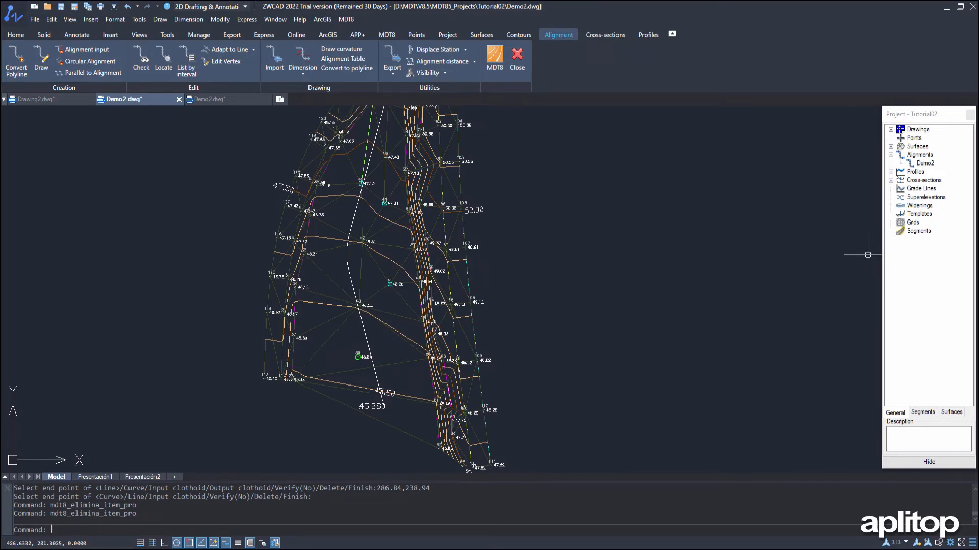
left_click(969, 114)
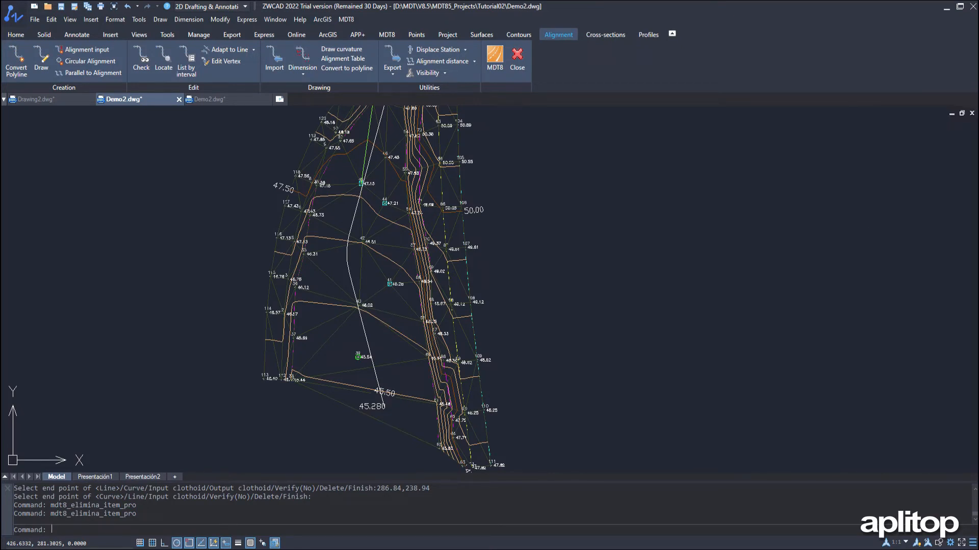
Step: List the drawn alignment by interval using unique points only, review its line and arc data, and close the listing
left_click(186, 67)
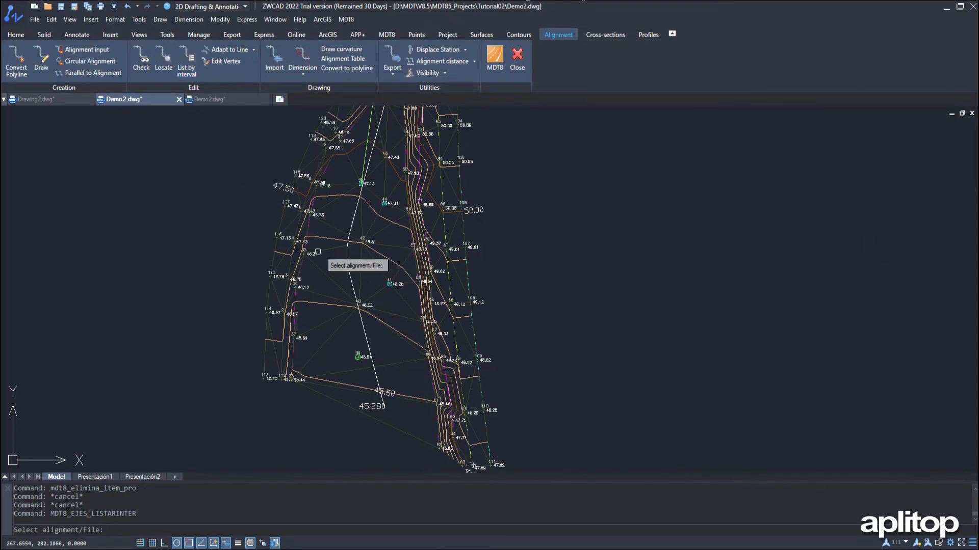
left_click(347, 253)
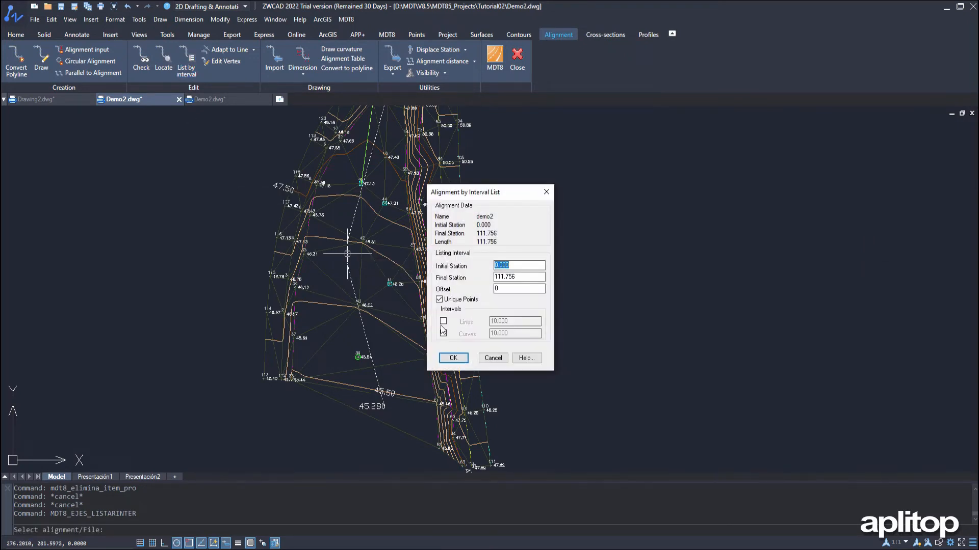
left_click(455, 357)
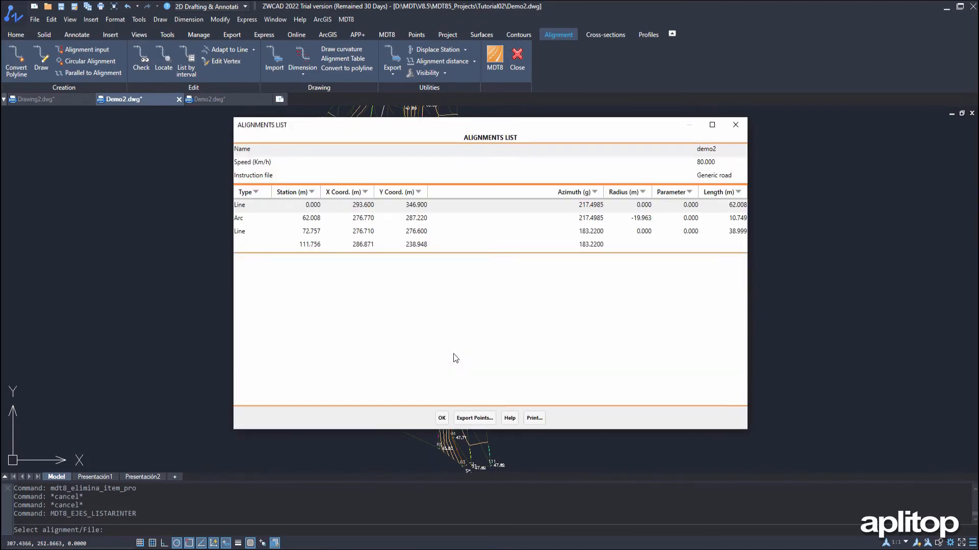
left_click(340, 237)
left_click(441, 418)
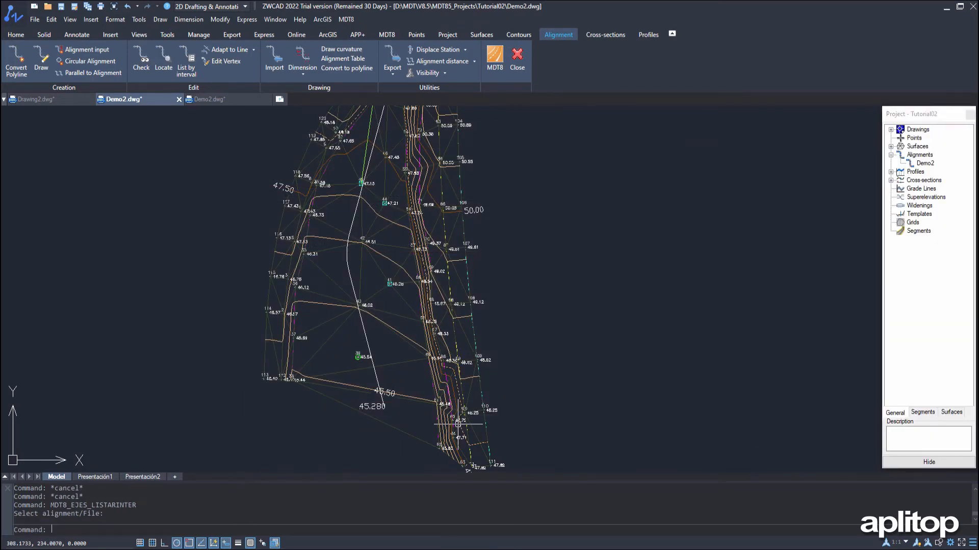
left_click(970, 114)
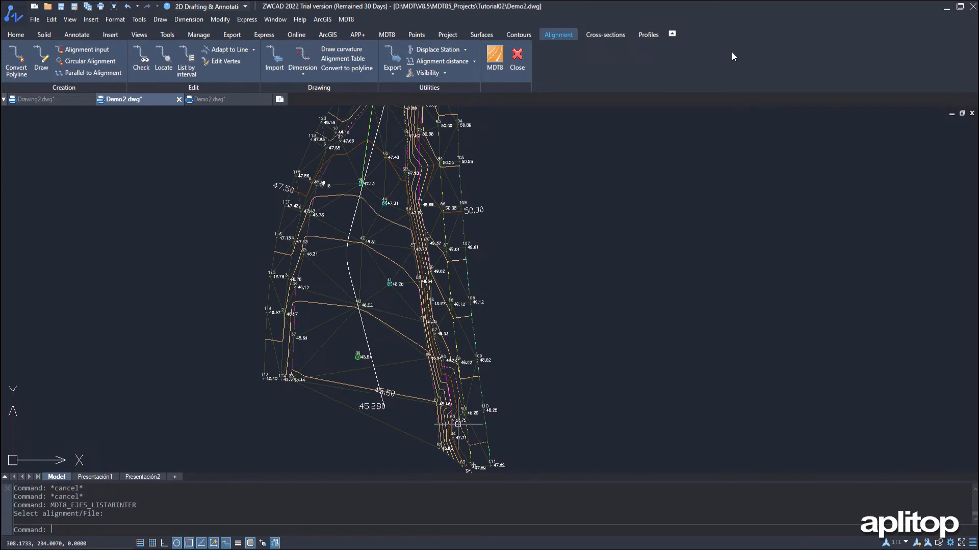
Step: Generate cross-sections along the demo2 alignment from the Demo2.SUP surface, with 40.000 profile lengths on both sides and a 2.000 interval
left_click(607, 33)
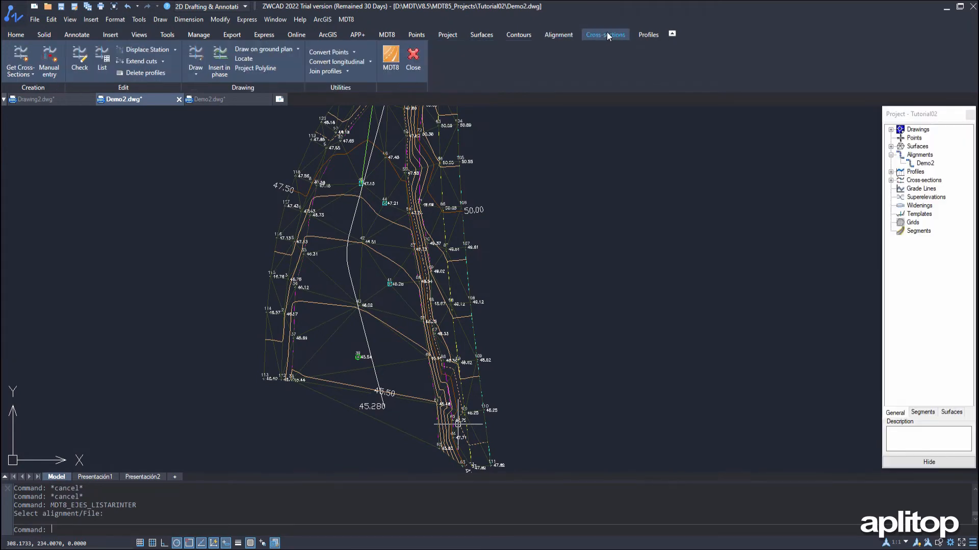
left_click(21, 71)
left_click(41, 92)
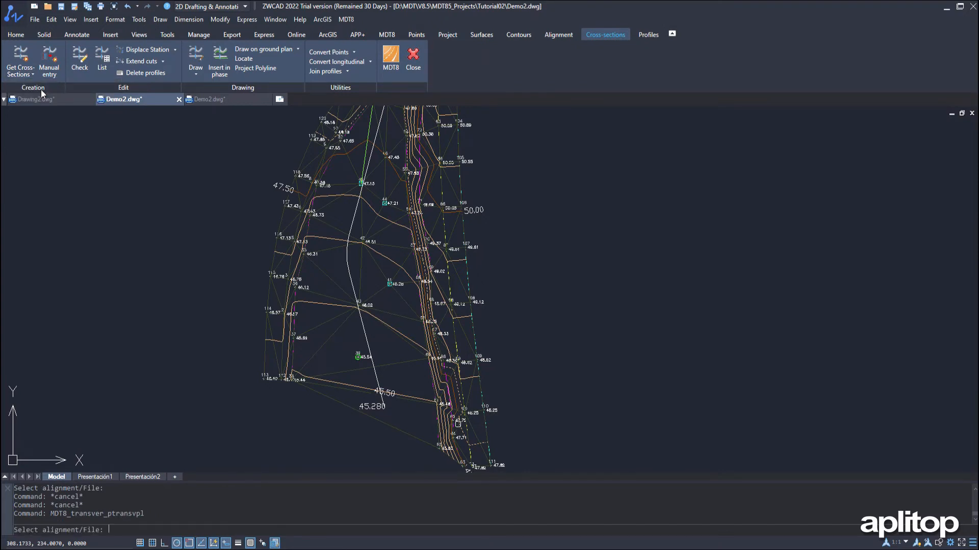
left_click(350, 277)
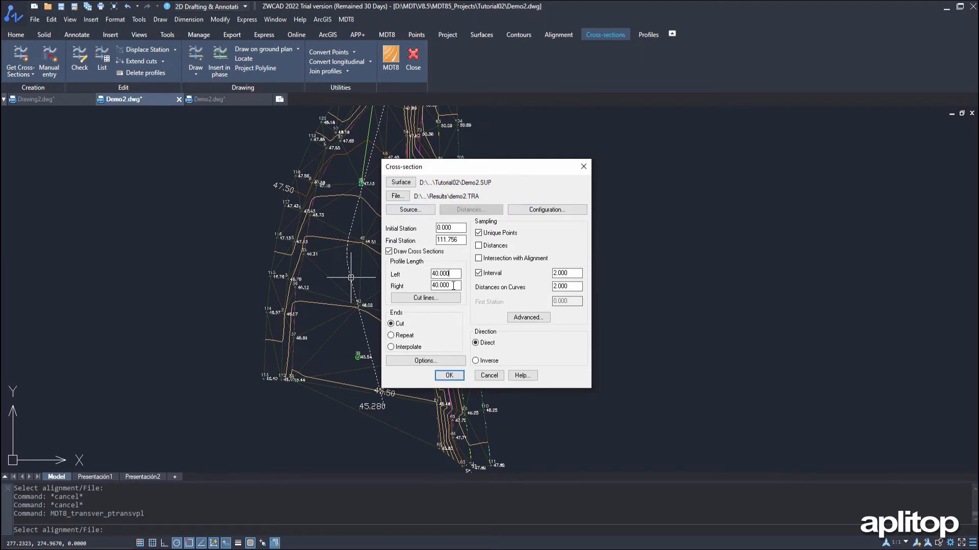
double_click(573, 287)
left_click(449, 376)
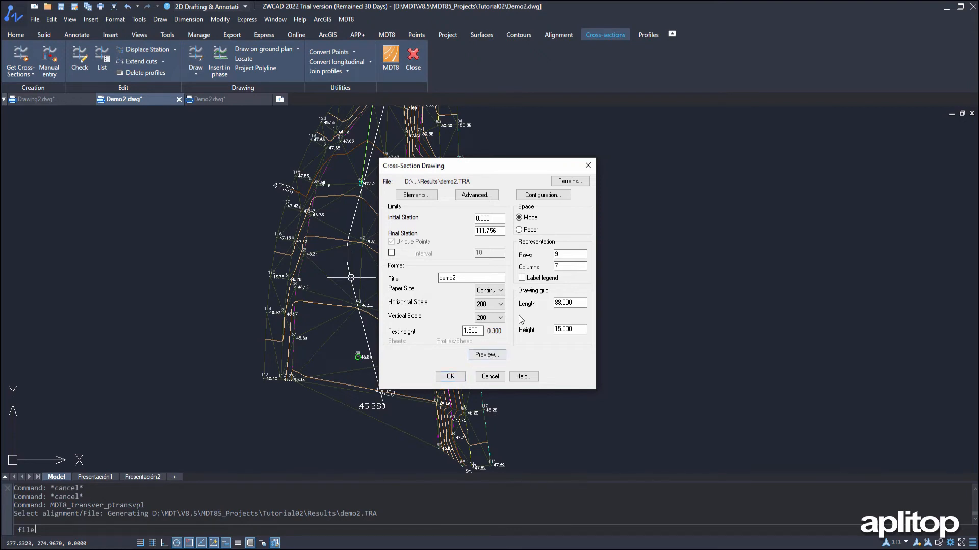
Step: Set the cross-section drawing grid length to 77 and place the cross-section drawings in the empty area beside the terrain
double_click(576, 303)
type("77")
left_click(452, 378)
scroll(641, 203, "down", 4)
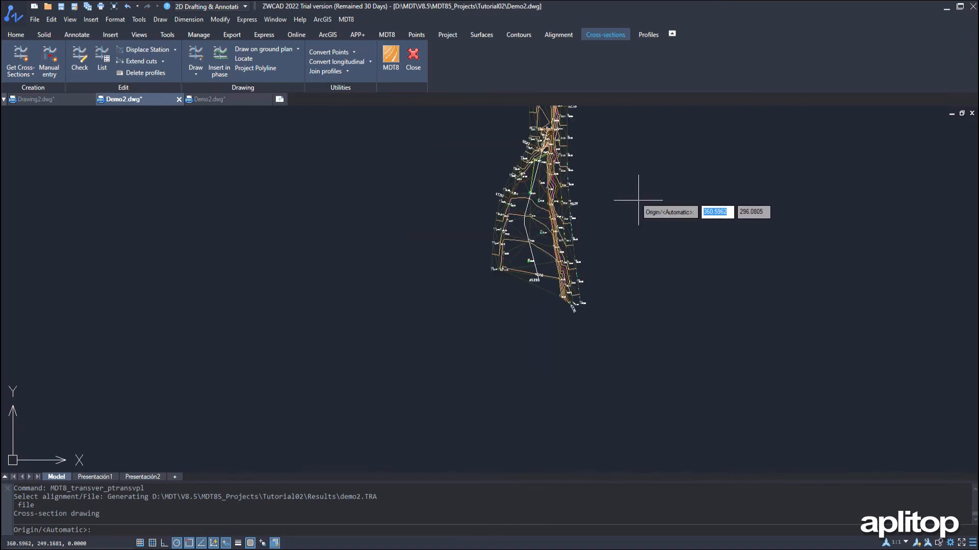
mouse_move(639, 200)
middle_mouse_down()
mouse_move(625, 259)
mouse_move(491, 305)
middle_mouse_up()
left_click(579, 178)
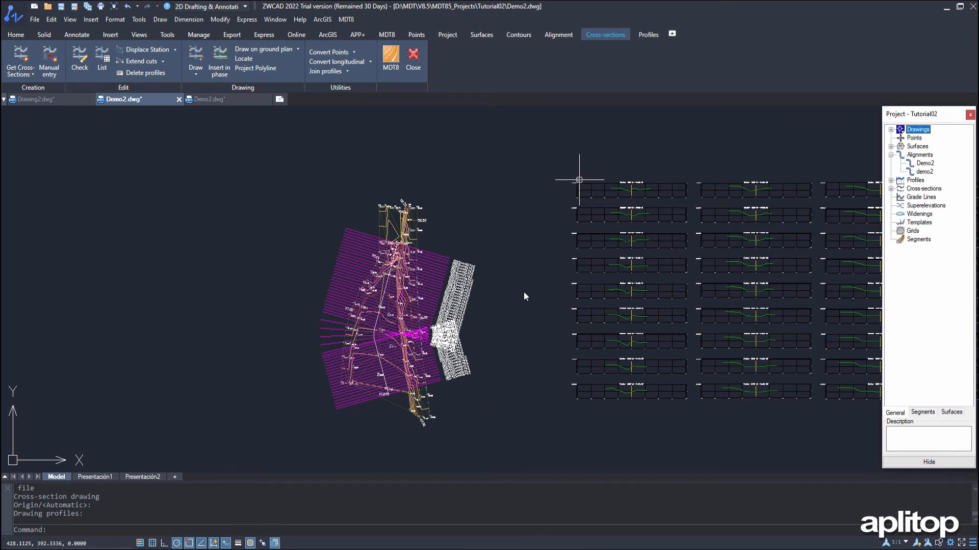
left_click(970, 114)
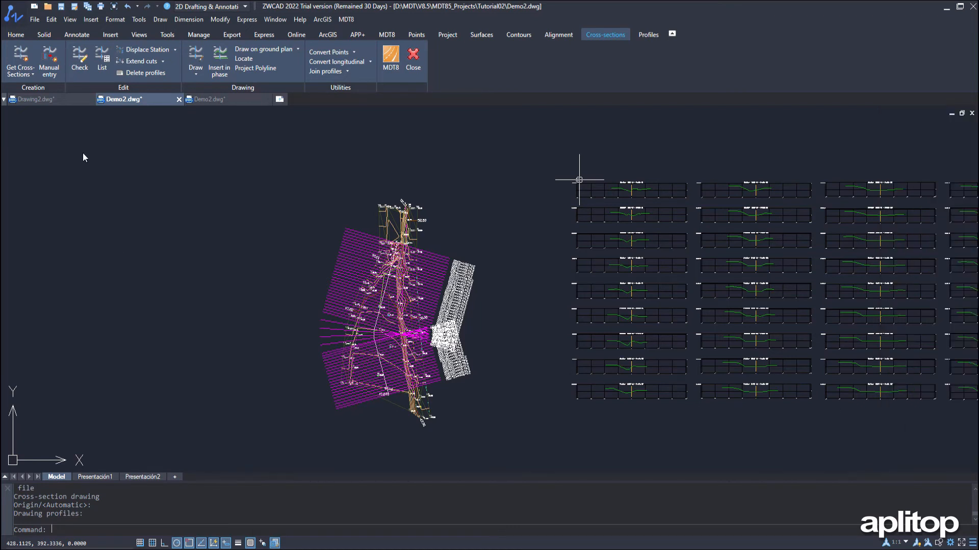
Step: Check the demo2 cross-sections file in the cross-section editor, stepping from station 0.000 to 6.000, and close the editor
left_click(84, 66)
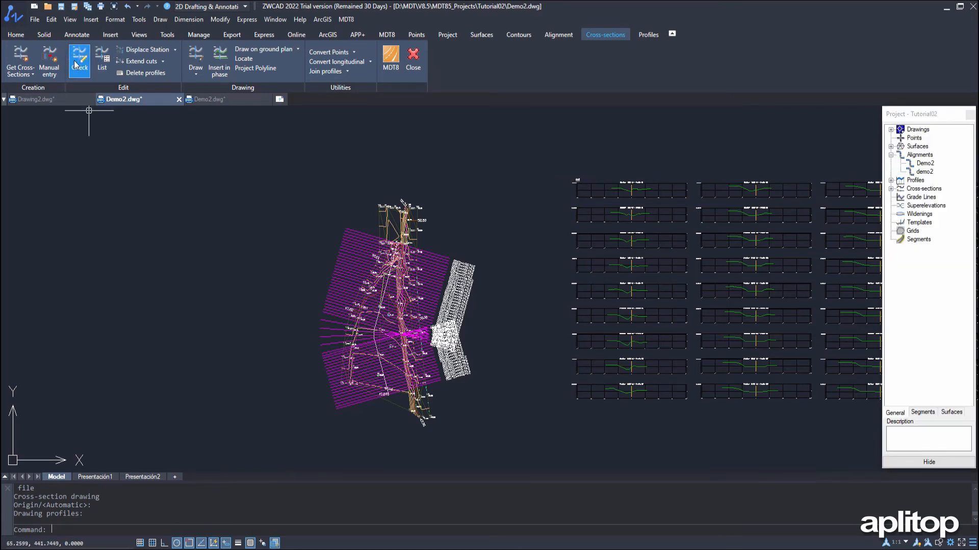
left_click(76, 67)
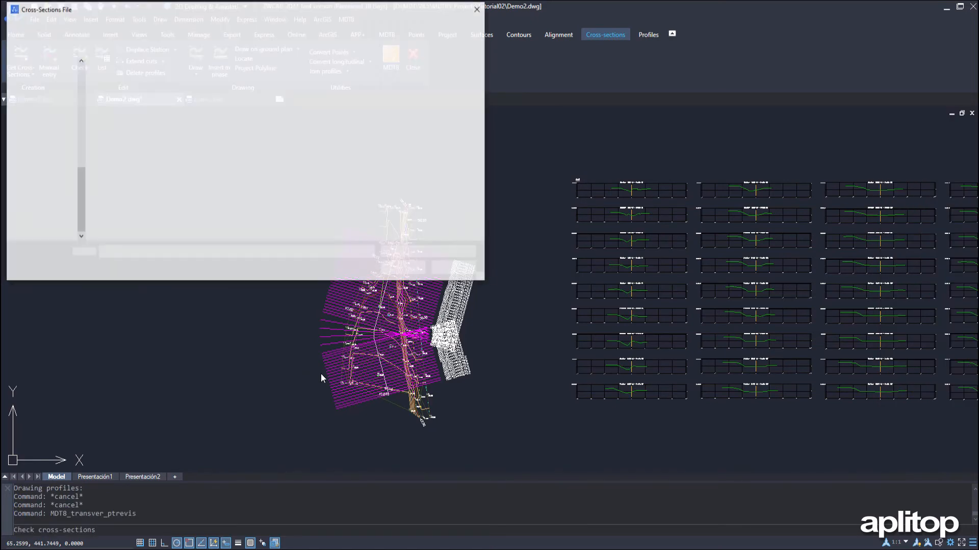
left_click(399, 268)
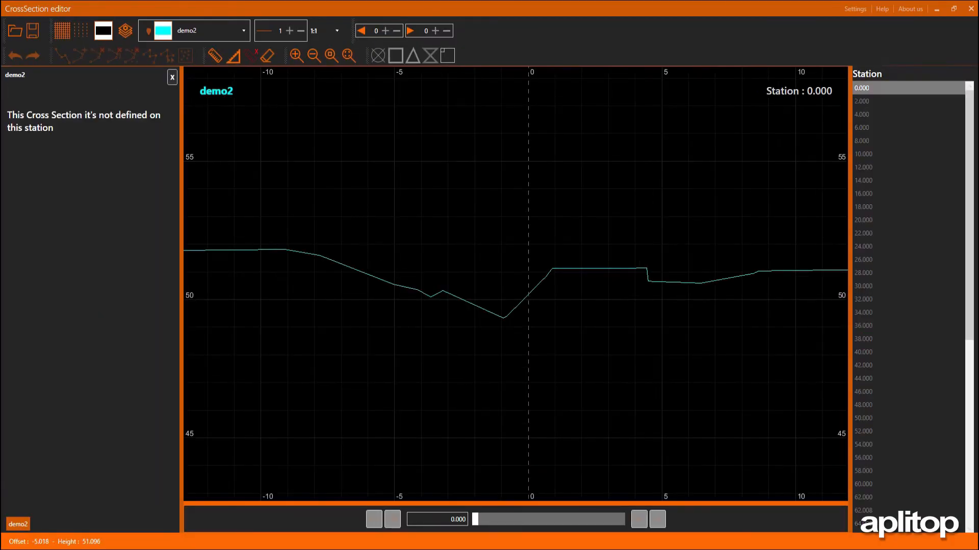
left_click(639, 520)
left_click(640, 520)
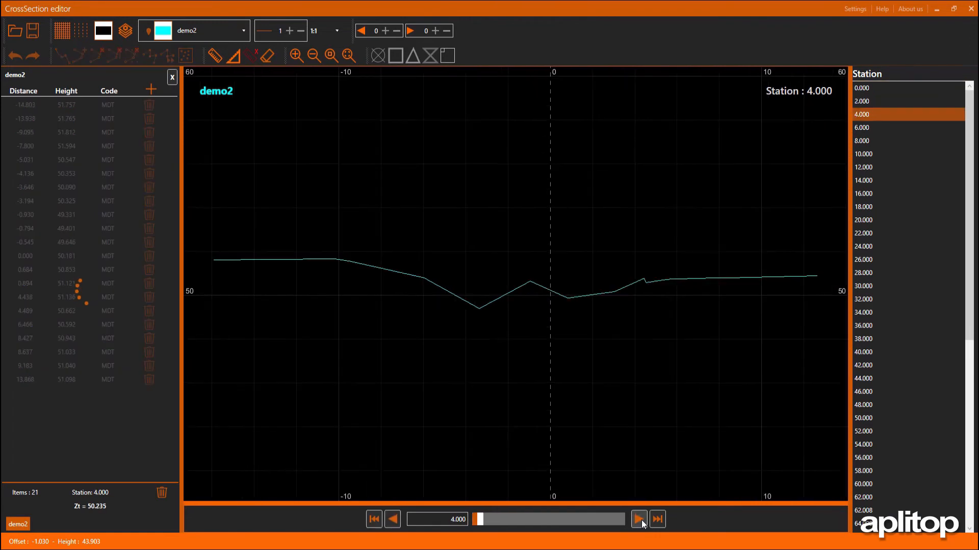
left_click(639, 520)
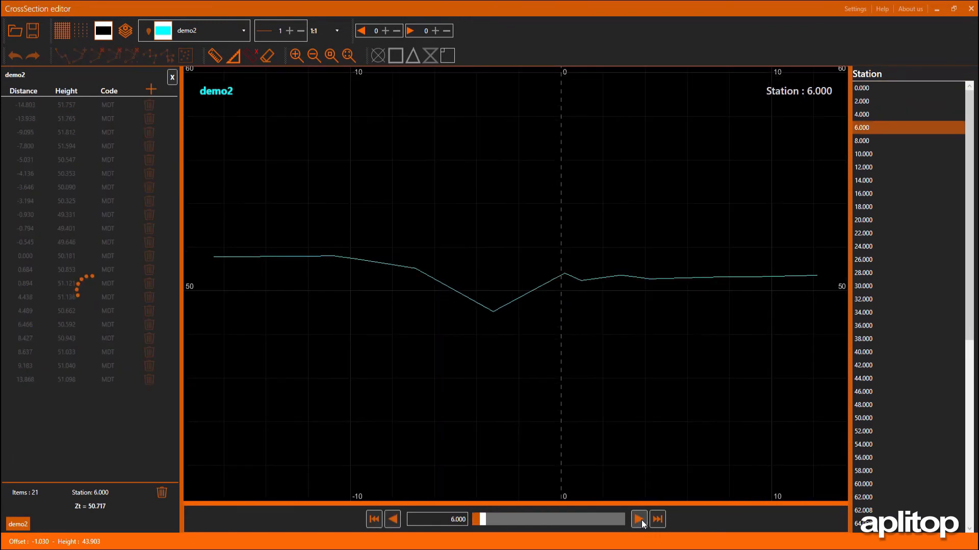
left_click(970, 8)
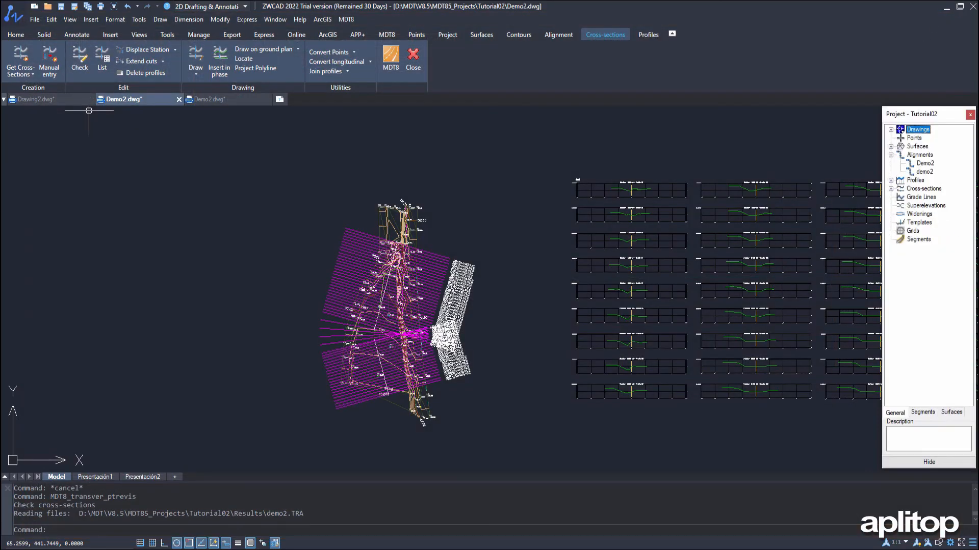
Step: Generate the longitudinal profile of the demo2 alignment from the Demo2.SUP surface, in direct direction with all cuts, unique points and alignment intersections
left_click(647, 34)
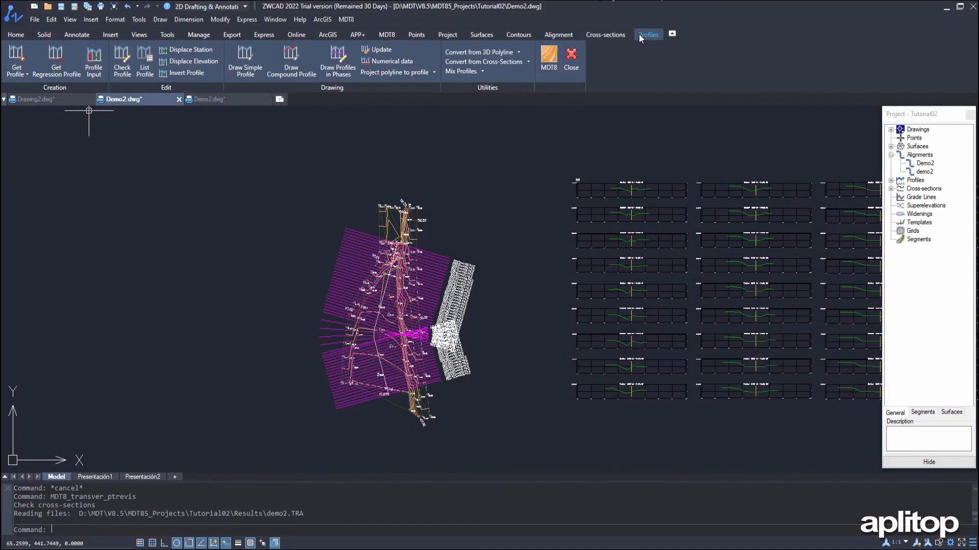
left_click(19, 66)
left_click(38, 90)
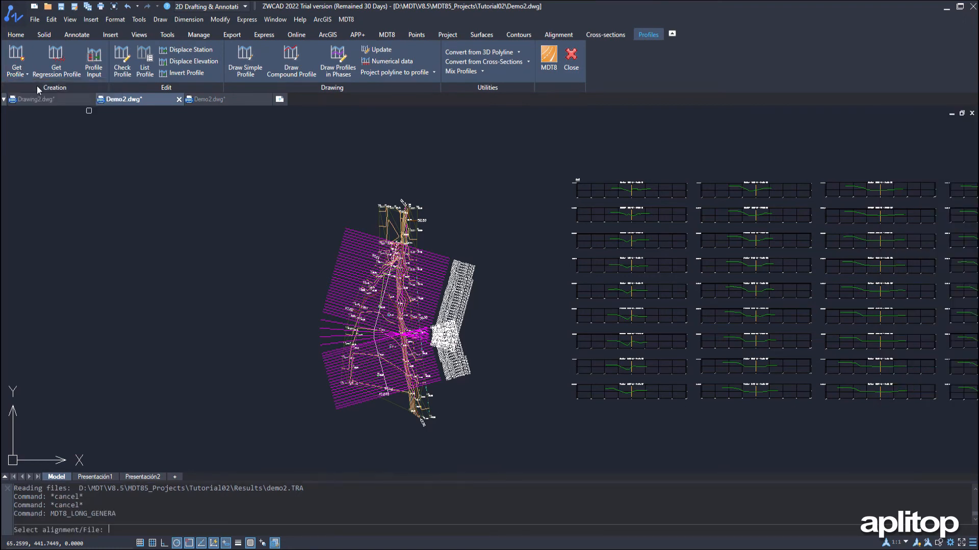
scroll(403, 332, "up", 5)
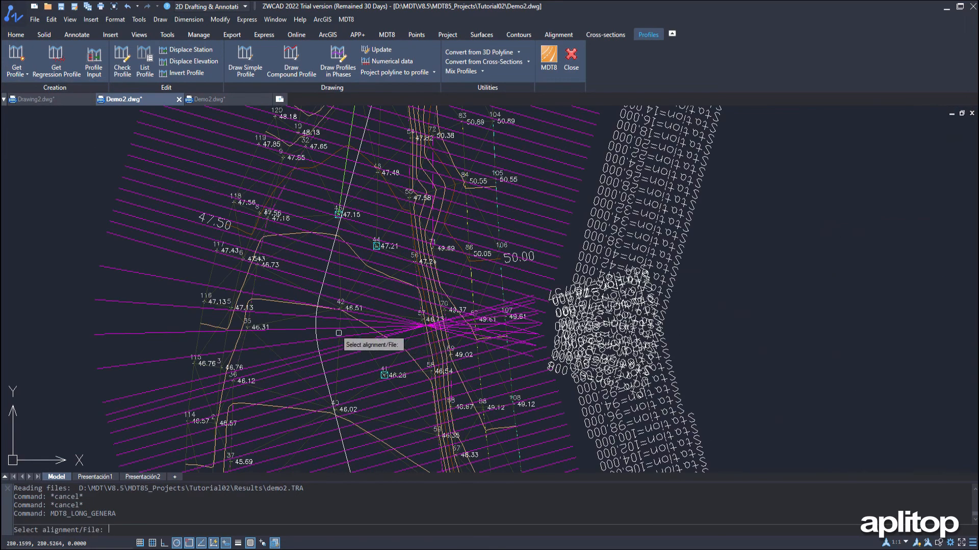
left_click(316, 332)
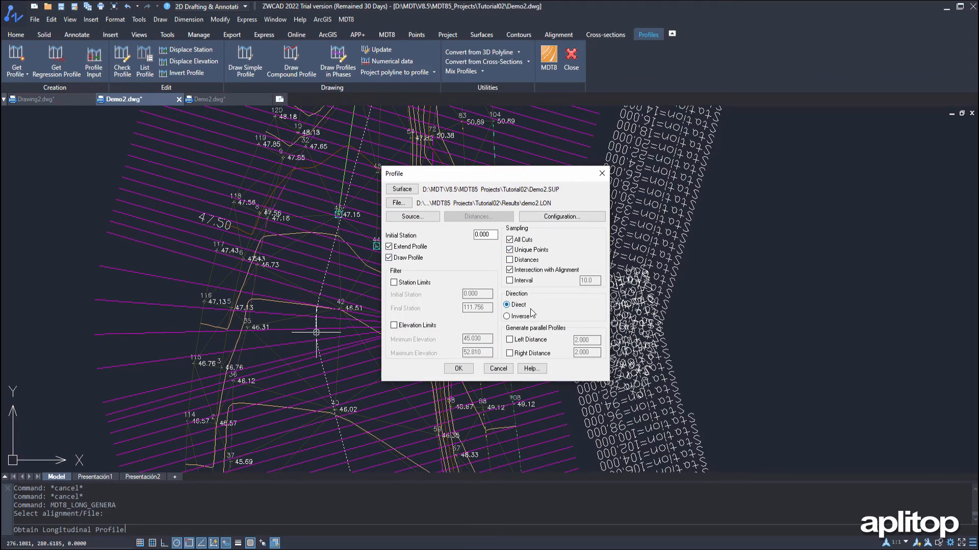
left_click(463, 368)
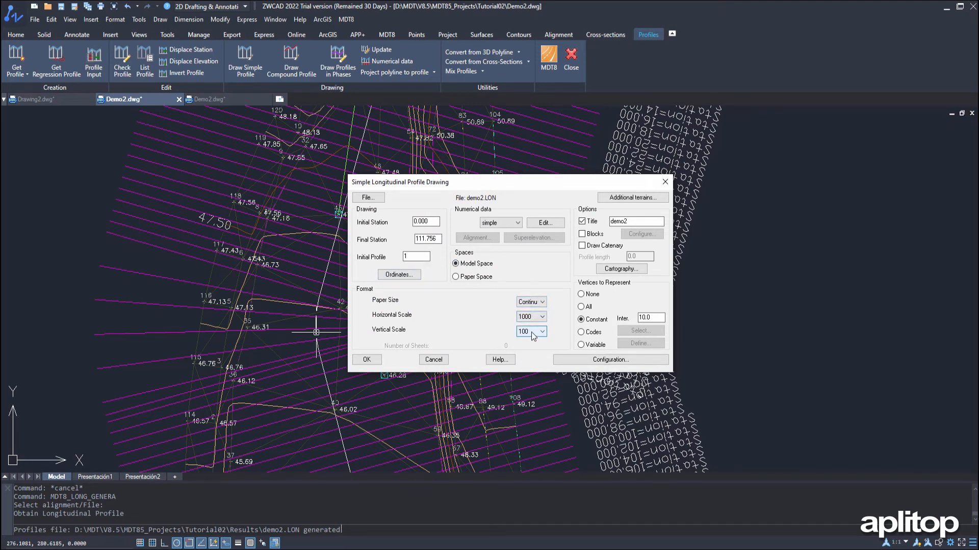
Step: Draw the demo2 simple profile at horizontal scale 1000 and vertical scale 100, placing it in the empty area below the cross-section drawings
left_click(369, 361)
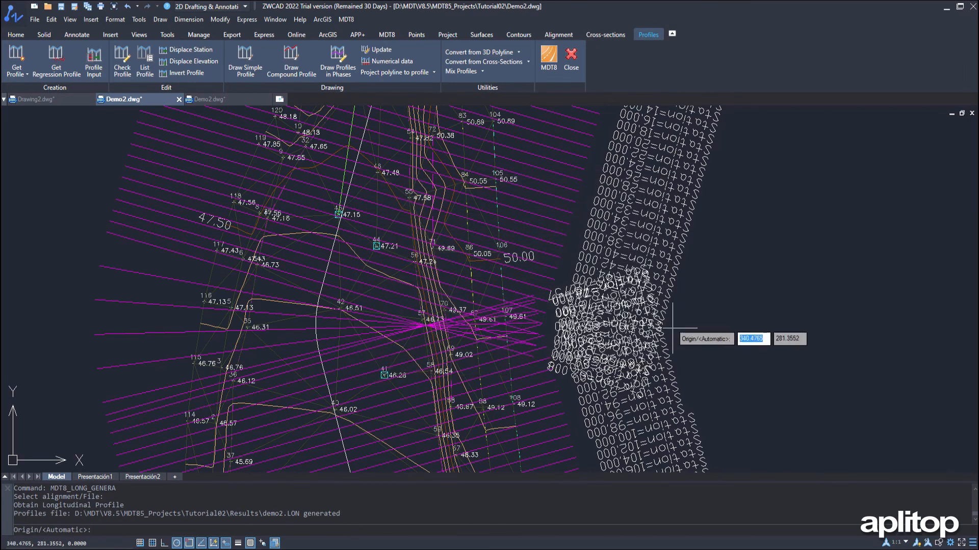
scroll(741, 334, "down", 5)
mouse_move(741, 334)
middle_mouse_down()
mouse_move(393, 229)
mouse_move(306, 218)
middle_mouse_up()
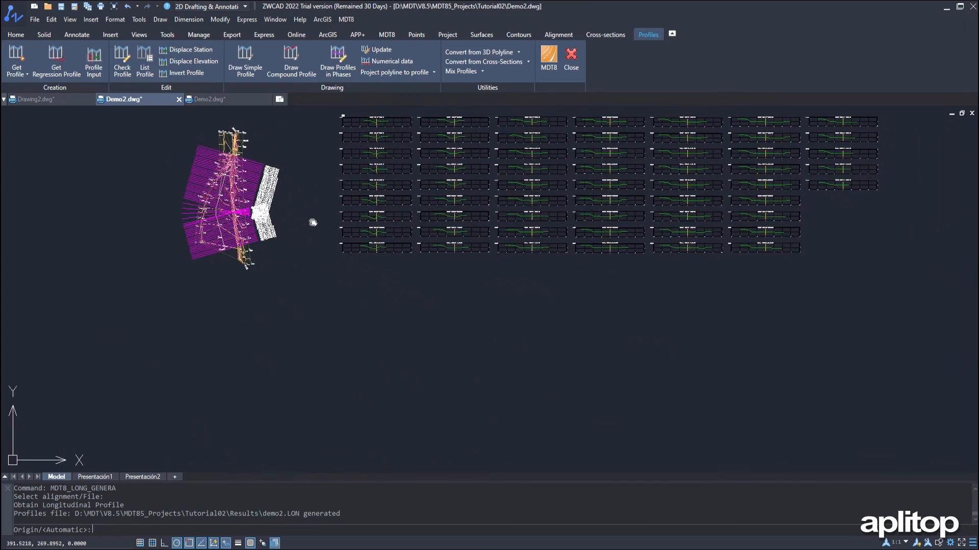
left_click(349, 355)
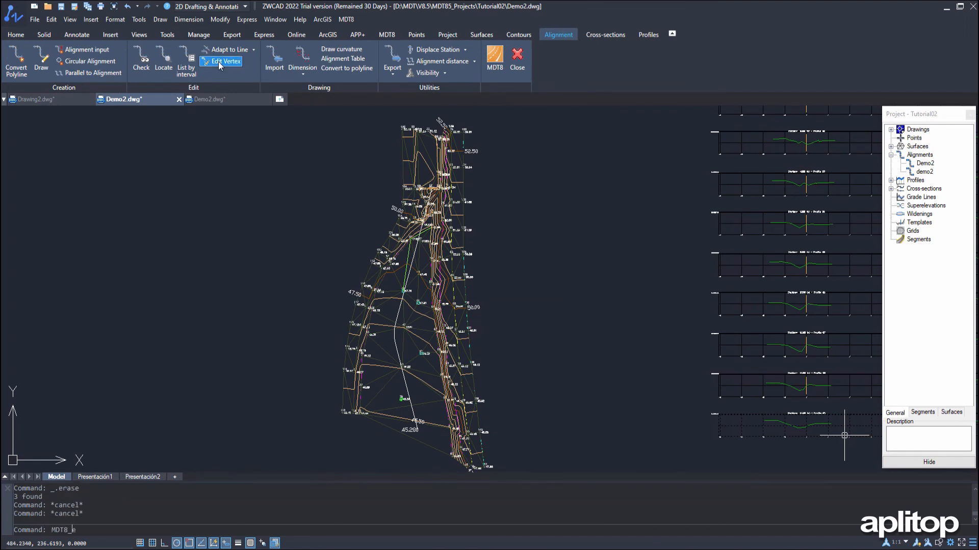
Step: Set the alignment's middle curve to radius -90 and length 48.400, and accept updating the profile and cross-section drawings
left_click(222, 61)
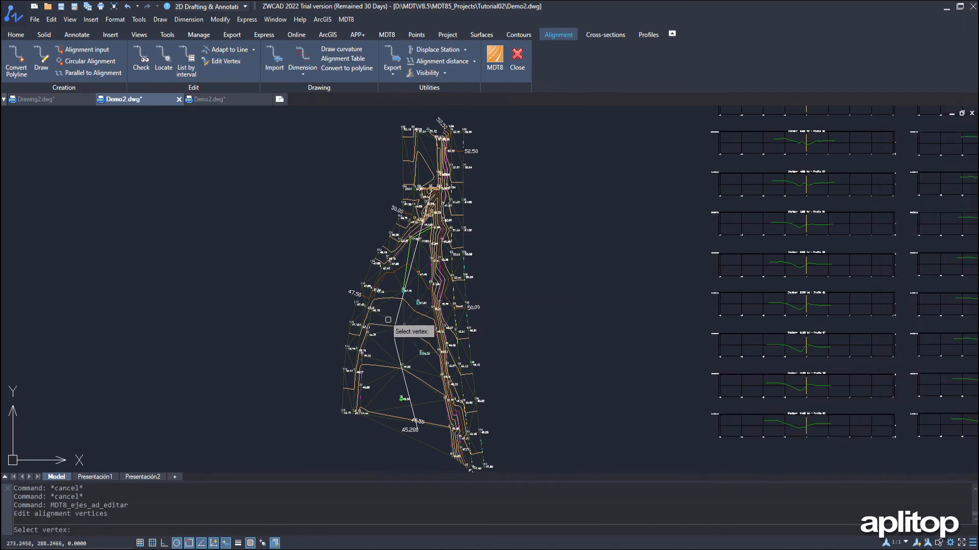
left_click(395, 338)
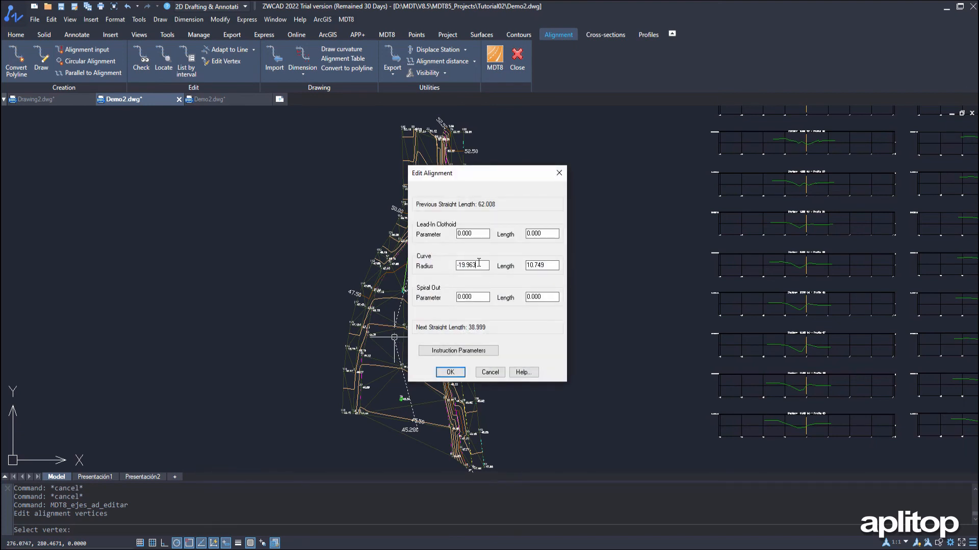
double_click(478, 265)
type("-90")
double_click(552, 269)
type("48.400")
left_click(450, 372)
left_click(494, 304)
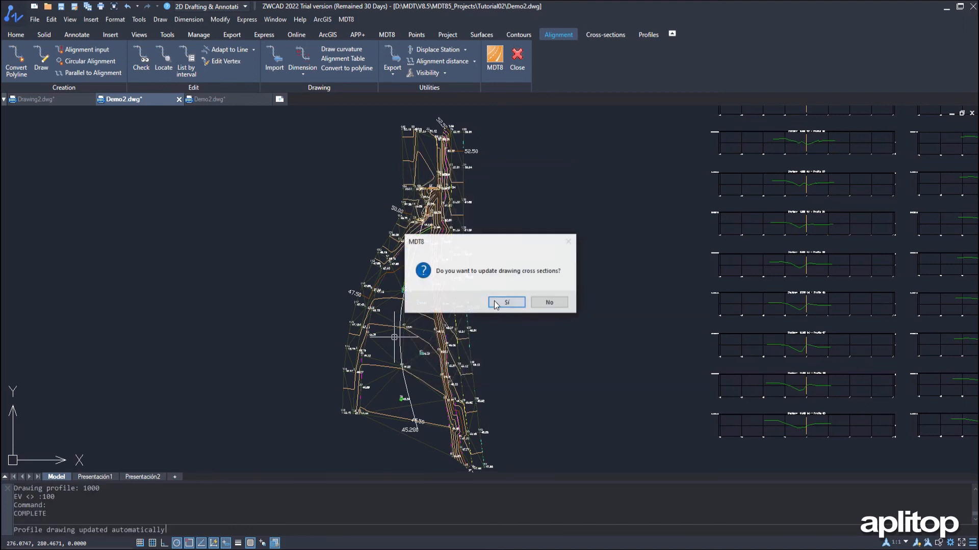
left_click(508, 303)
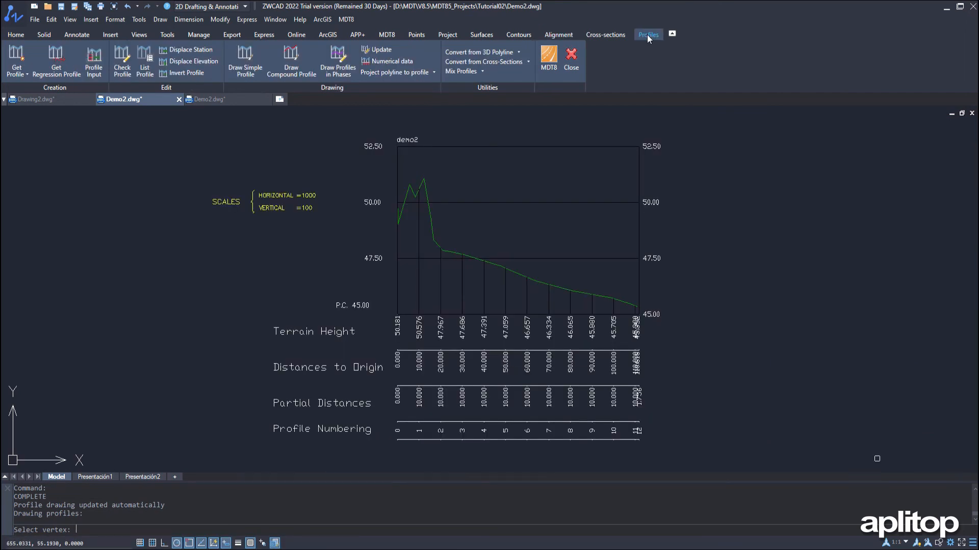
Step: Label station and elevation at four points above the demo2 profile's terrain line, horizontally with prefixes, text height 1.500 and 2 decimals
left_click(350, 19)
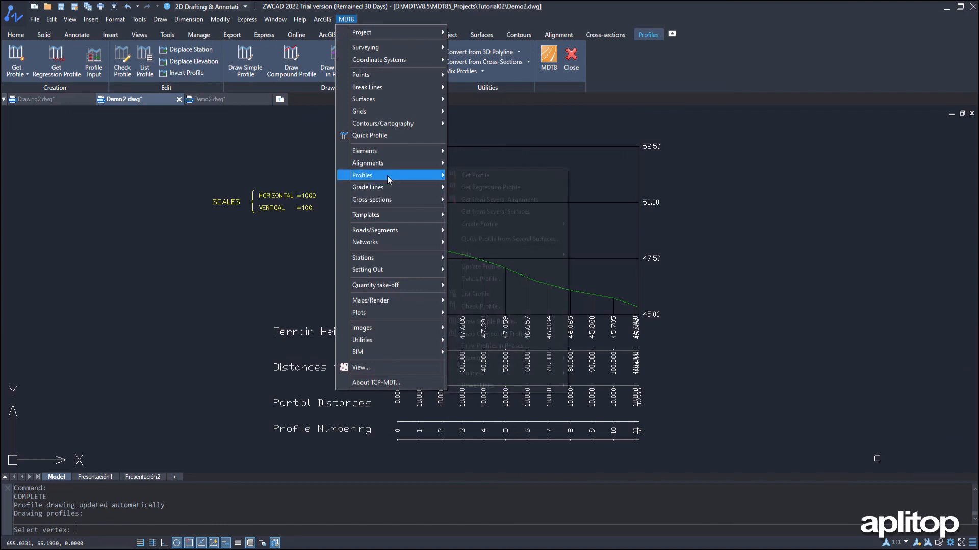
mouse_move(387, 175)
mouse_move(506, 360)
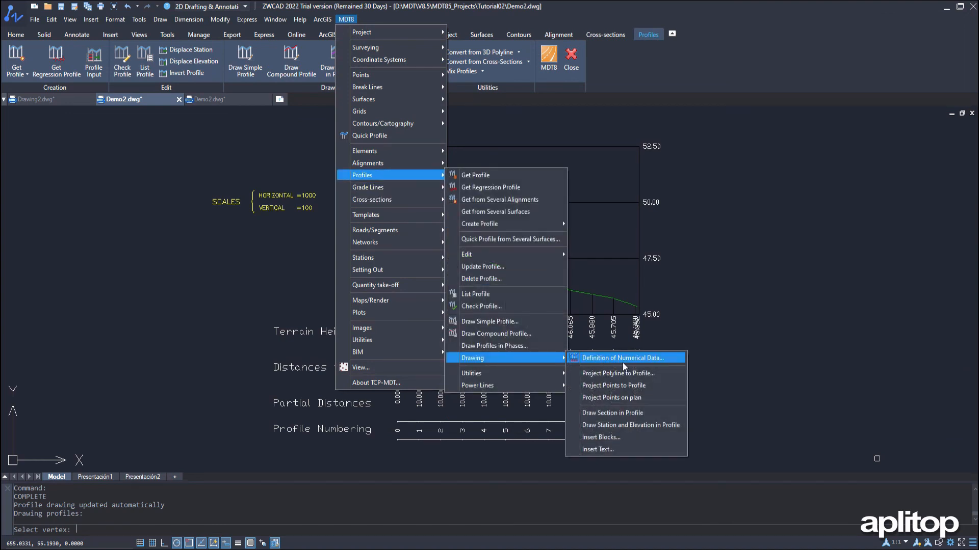
left_click(629, 427)
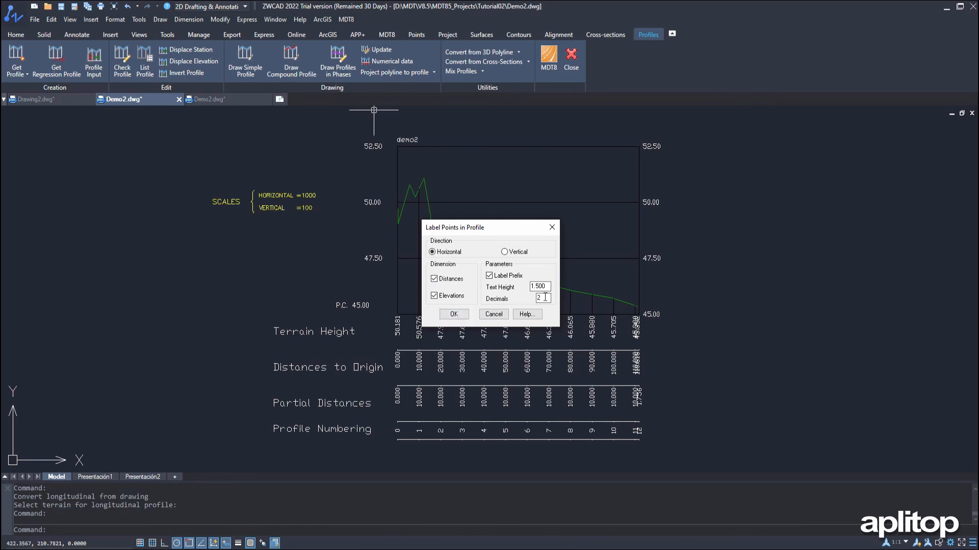
left_click(454, 314)
left_click(466, 255)
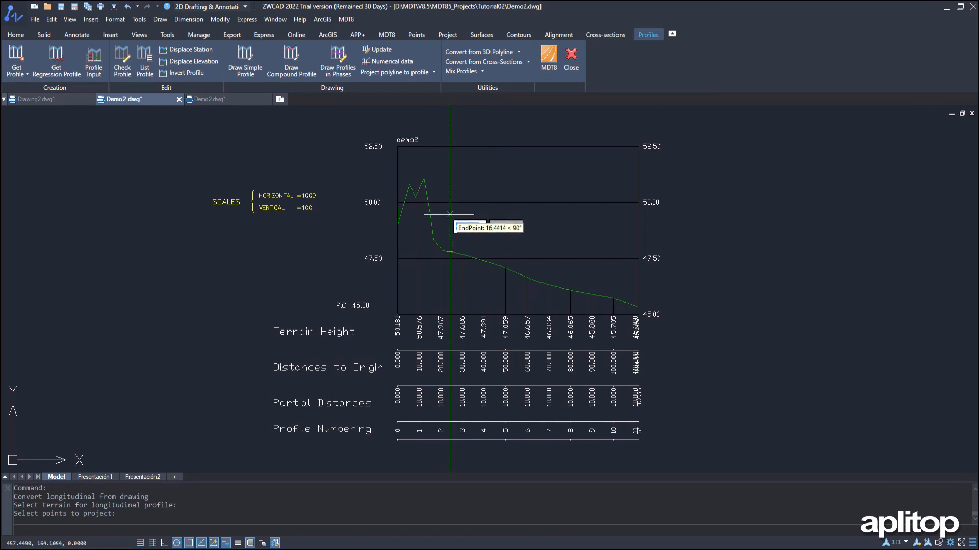
left_click(500, 250)
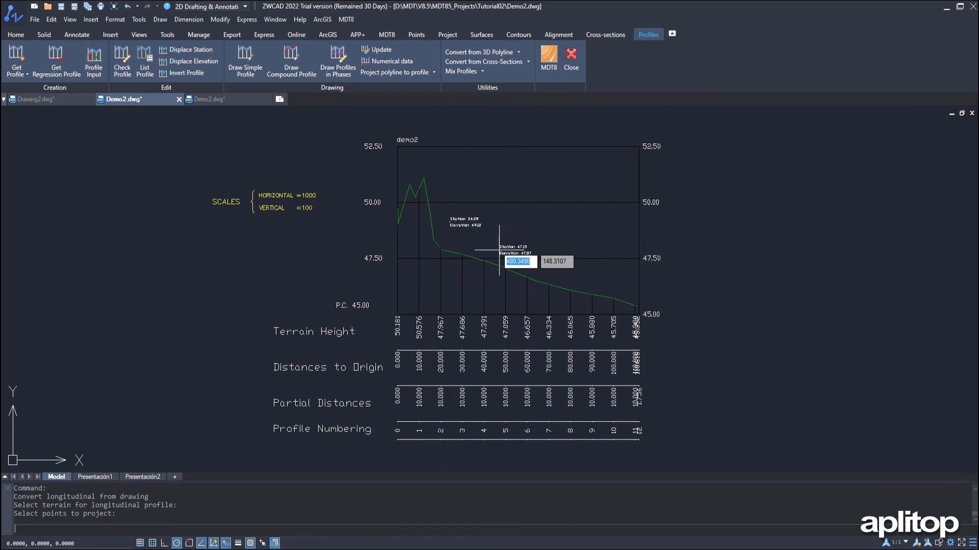
left_click(554, 269)
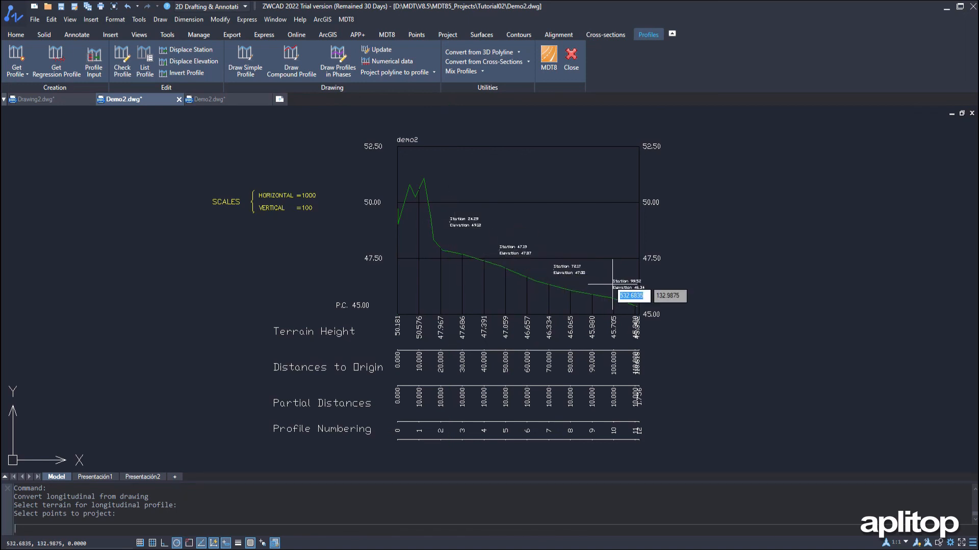
key("Return")
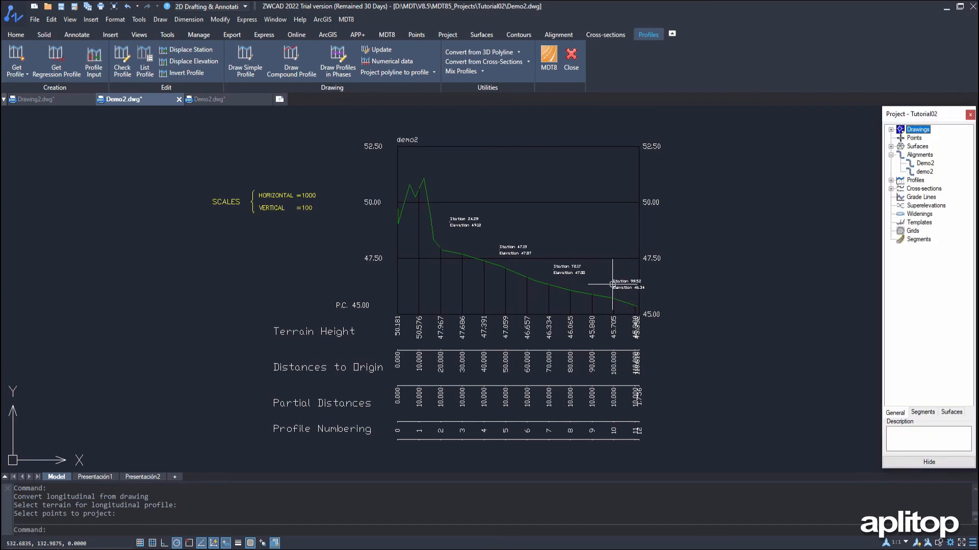